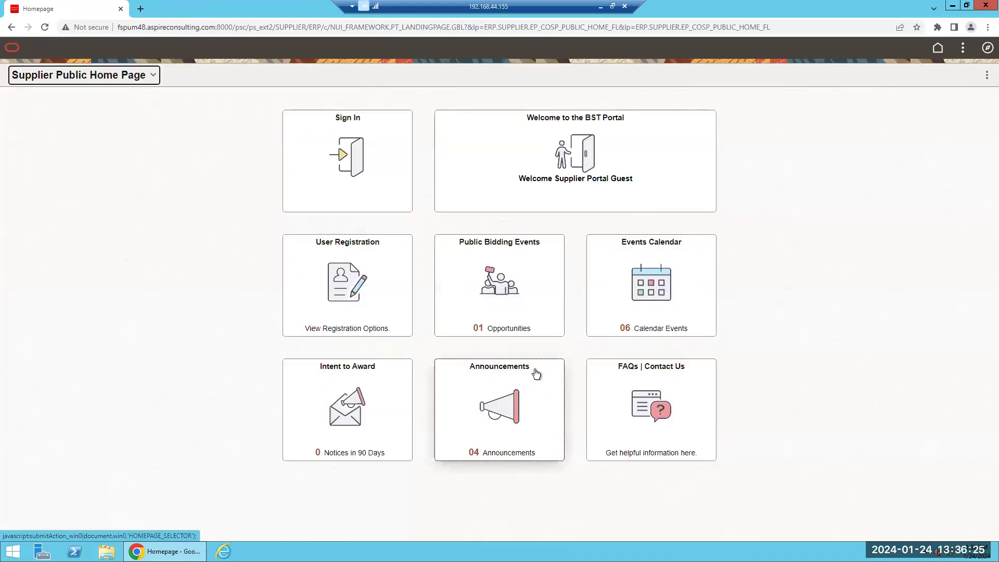
Open the User Registration options from the Supplier Public Home Page
{"action": "left_click", "coordinate": [354, 281]}
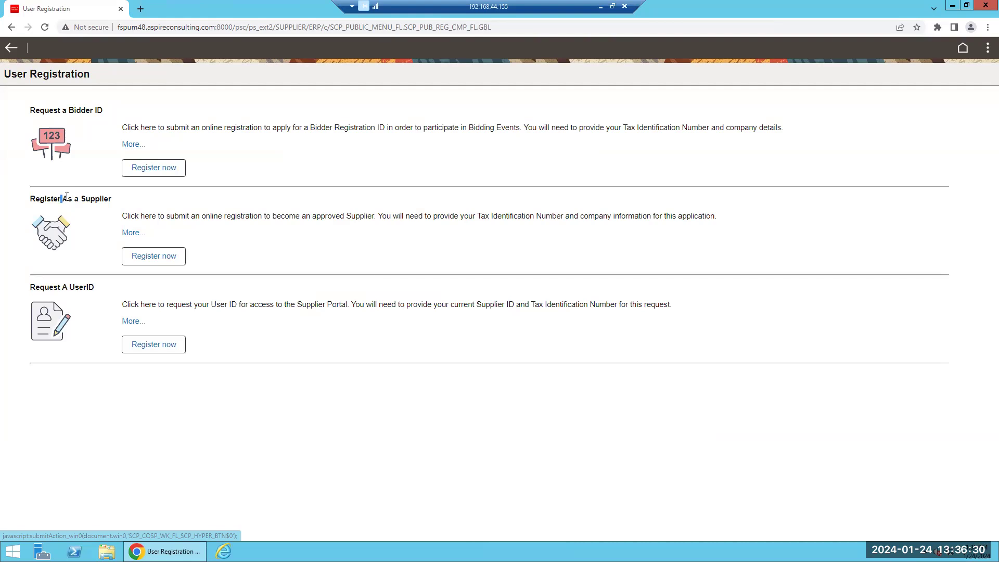
Start a new Business supplier registration under Register As a Supplier, reaching Welcome, step 1 of 7
{"action": "triple_click", "coordinate": [83, 197]}
{"action": "left_click", "coordinate": [81, 224]}
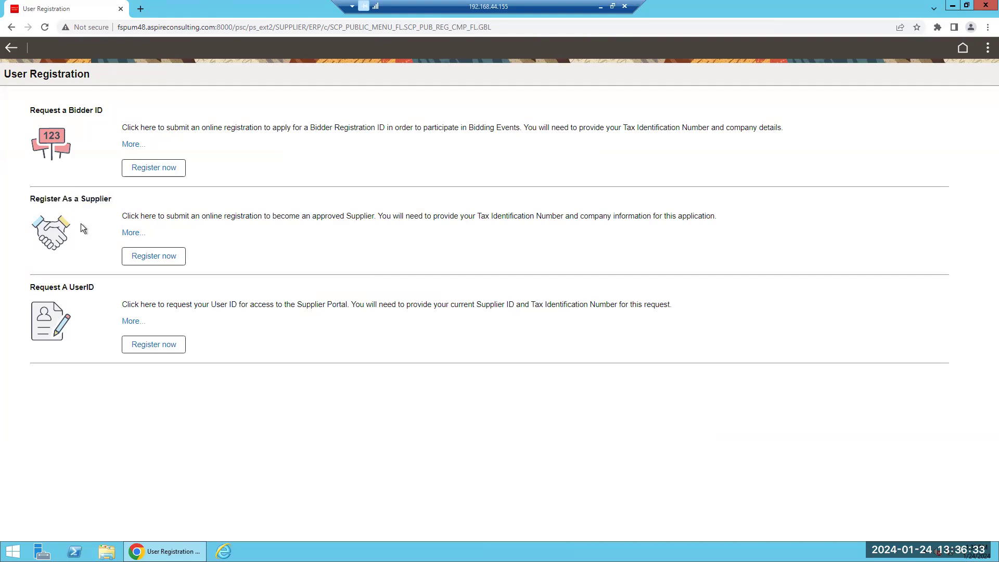
{"action": "double_click", "coordinate": [490, 305]}
{"action": "left_click", "coordinate": [554, 302]}
{"action": "left_click", "coordinate": [145, 351]}
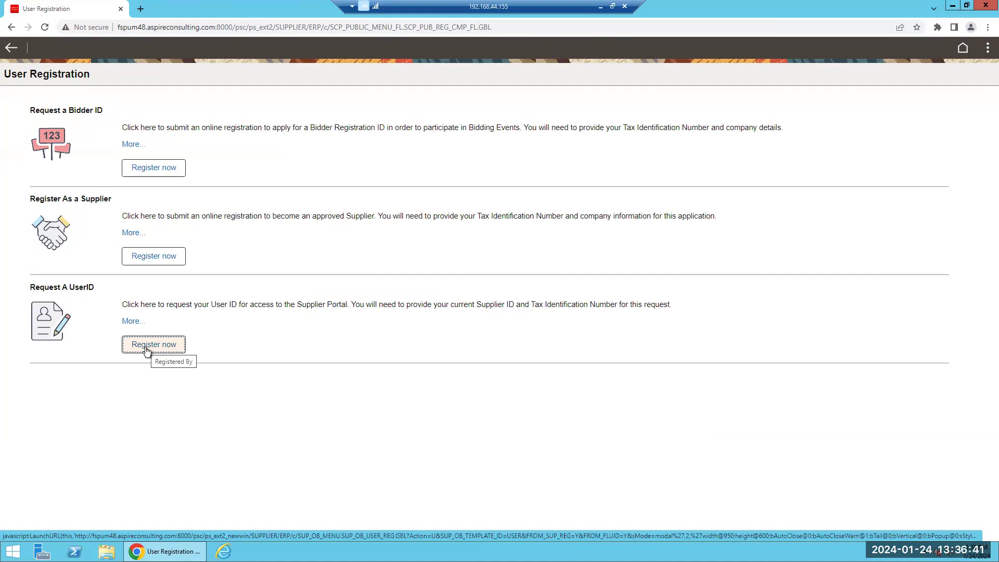
{"action": "left_click", "coordinate": [74, 295]}
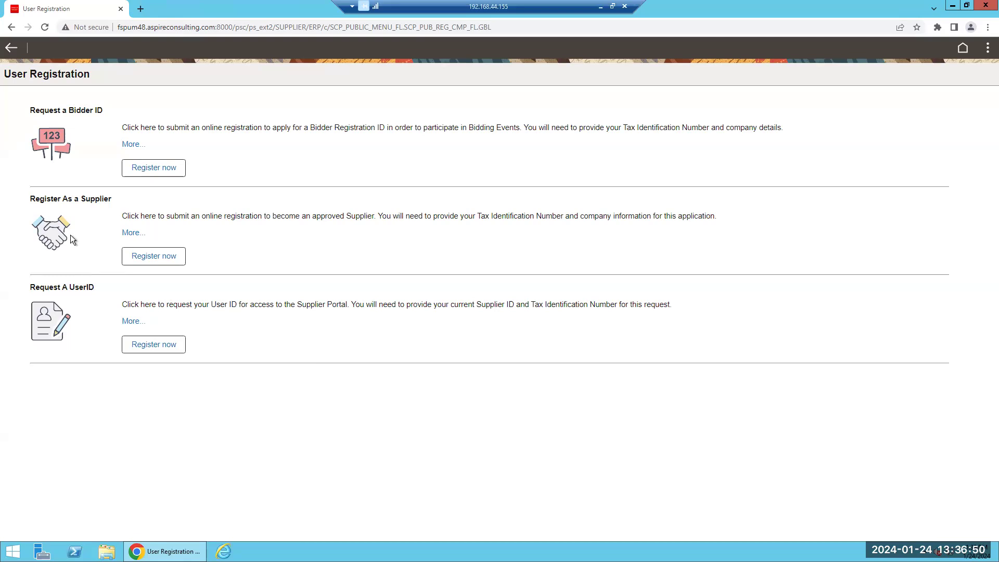
{"action": "left_click", "coordinate": [147, 256]}
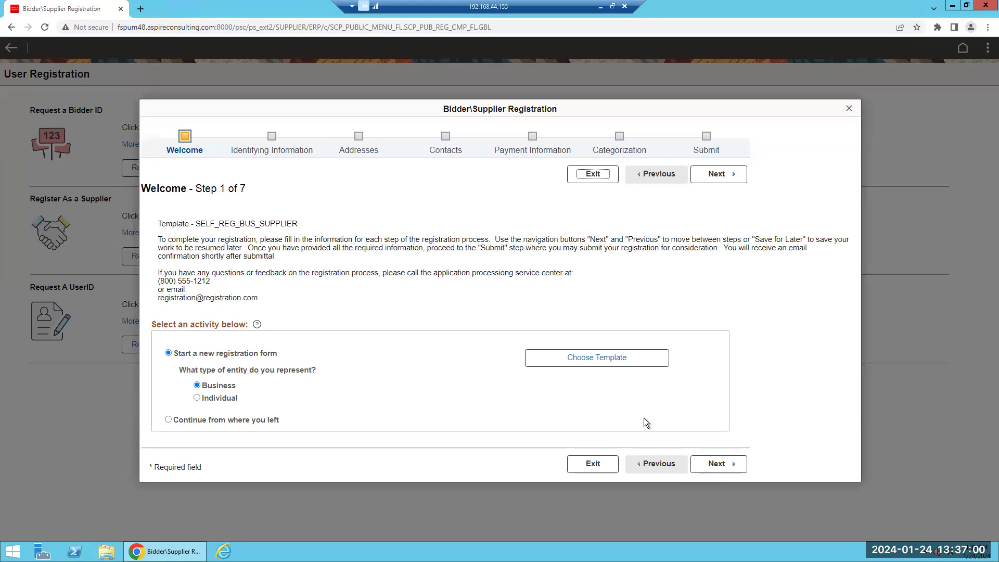
Apply the SUPPLIER registration template and advance to Identifying Information, step 2 of 7
{"action": "left_click", "coordinate": [612, 363]}
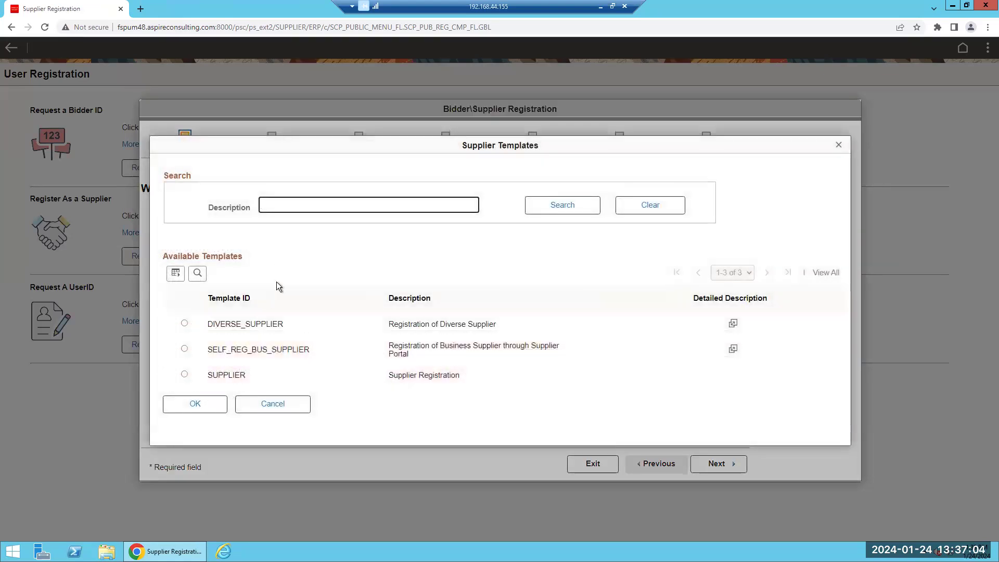
{"action": "left_click", "coordinate": [185, 375]}
{"action": "left_click", "coordinate": [195, 405]}
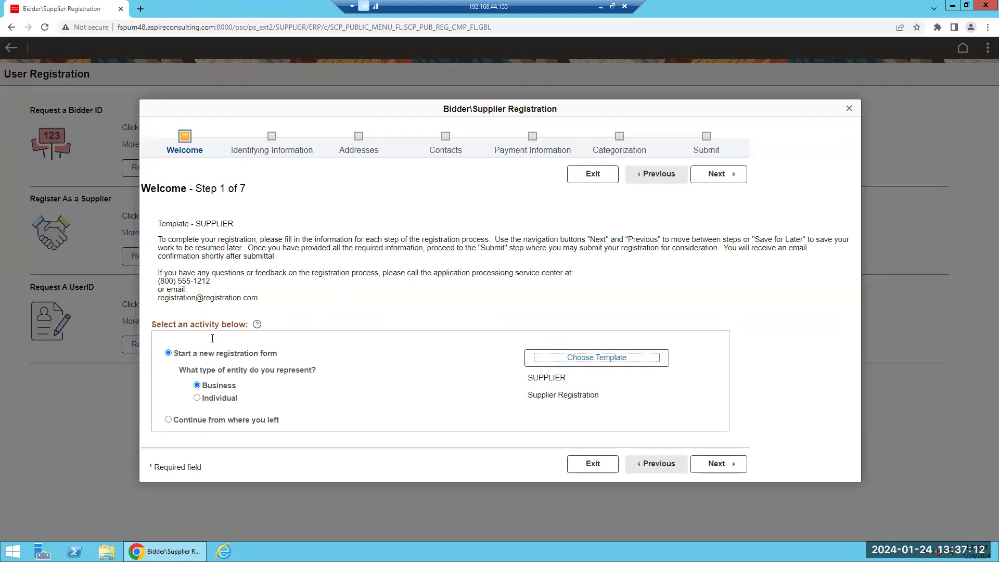
{"action": "left_click", "coordinate": [728, 466]}
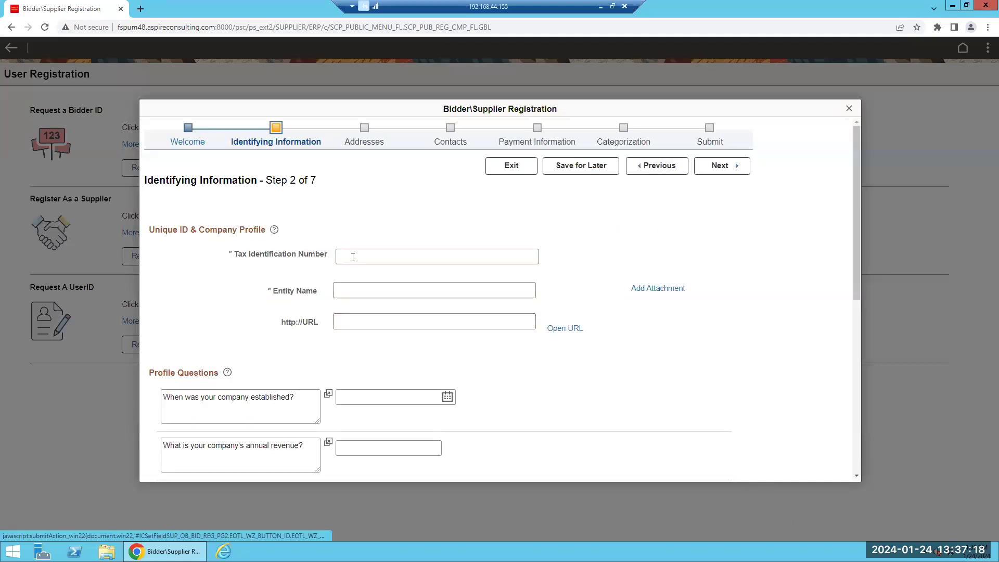
Enter Tax Identification Number 99999999 and entity name TEST, then try to continue
{"action": "left_click", "coordinate": [353, 257]}
{"action": "scroll", "coordinate": [344, 249], "scroll_direction": "down", "scroll_amount": 2}
{"action": "left_click", "coordinate": [339, 185]}
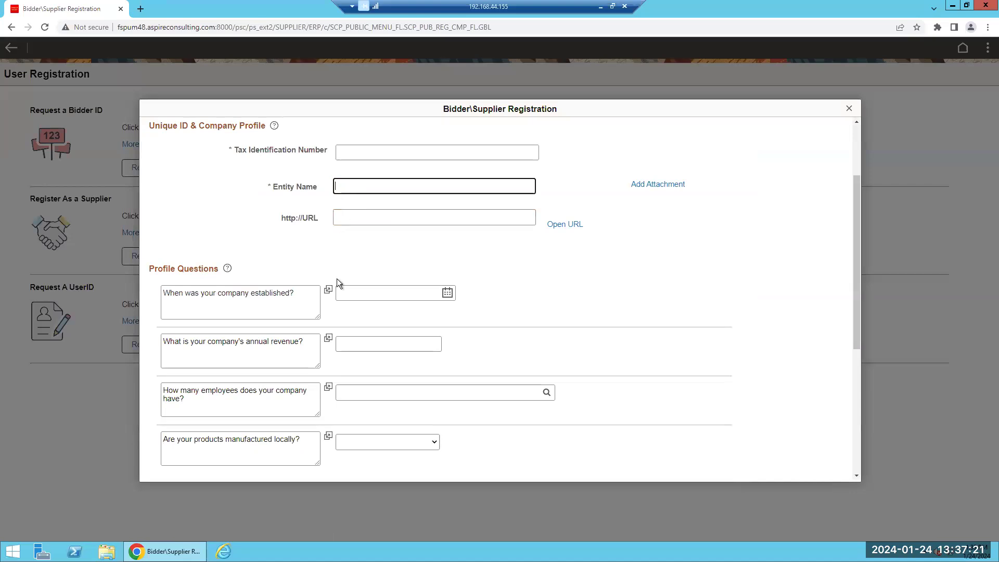
{"action": "scroll", "coordinate": [442, 371], "scroll_direction": "down", "scroll_amount": 2}
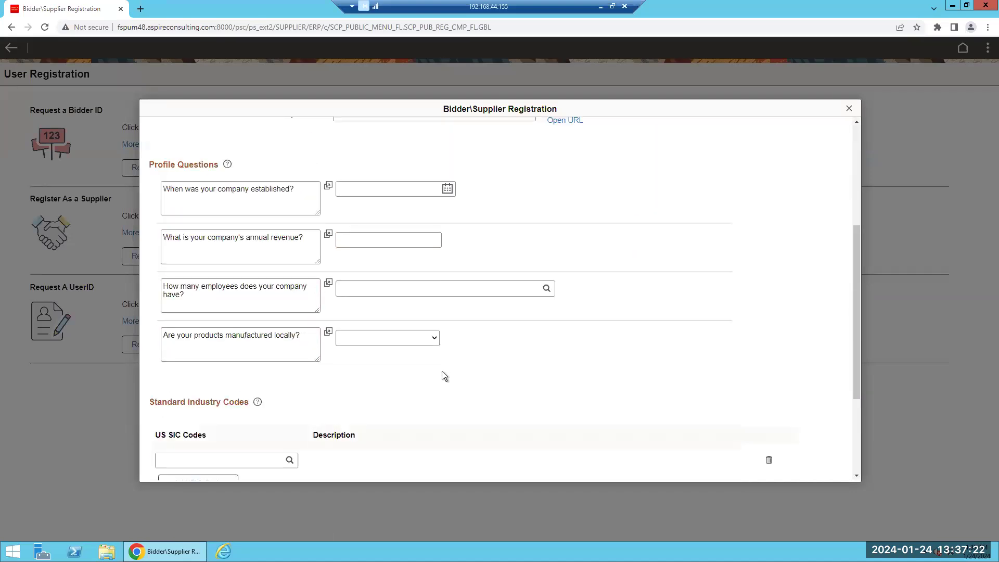
{"action": "scroll", "coordinate": [444, 375], "scroll_direction": "down", "scroll_amount": 3}
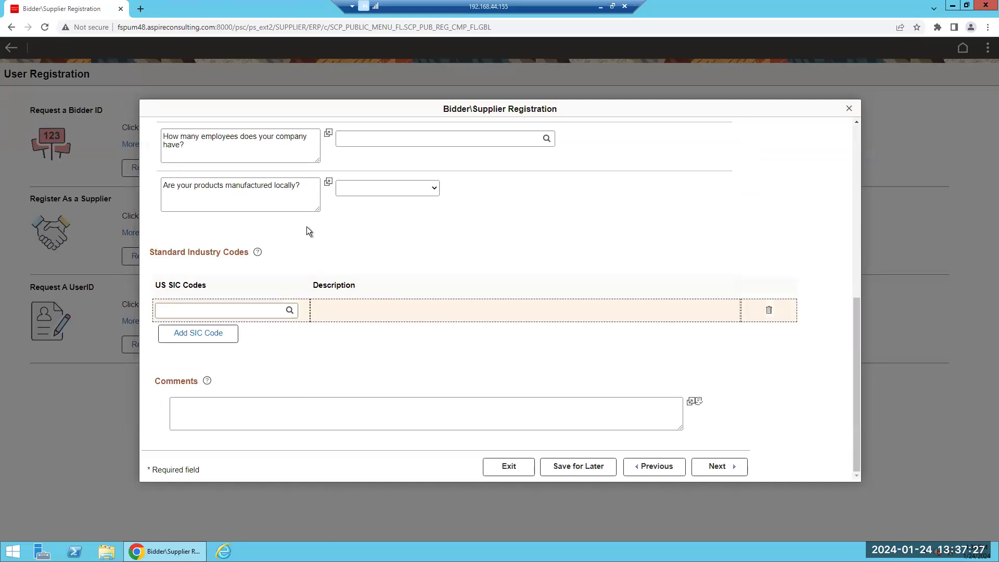
{"action": "scroll", "coordinate": [382, 213], "scroll_direction": "up", "scroll_amount": 7}
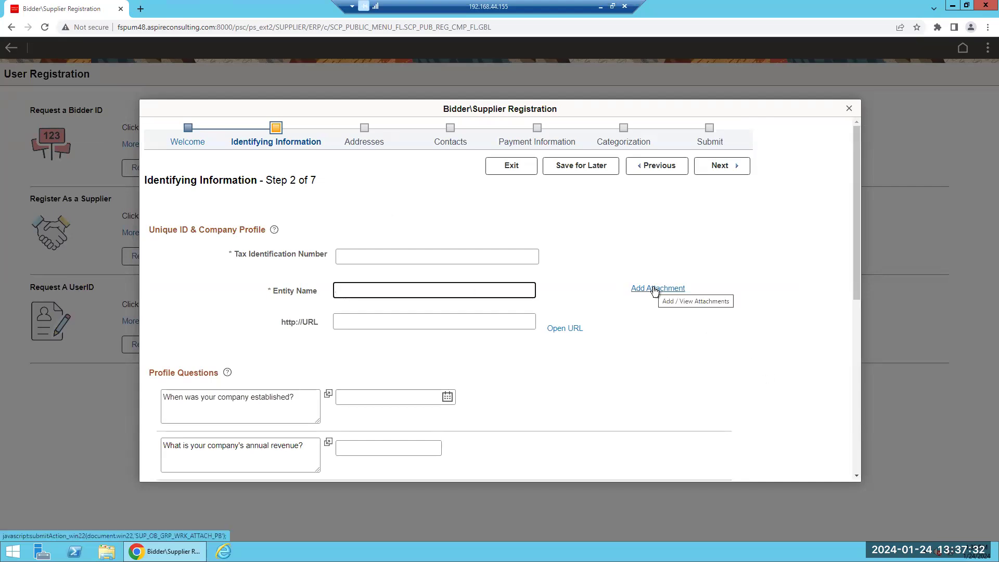
{"action": "left_click", "coordinate": [495, 318]}
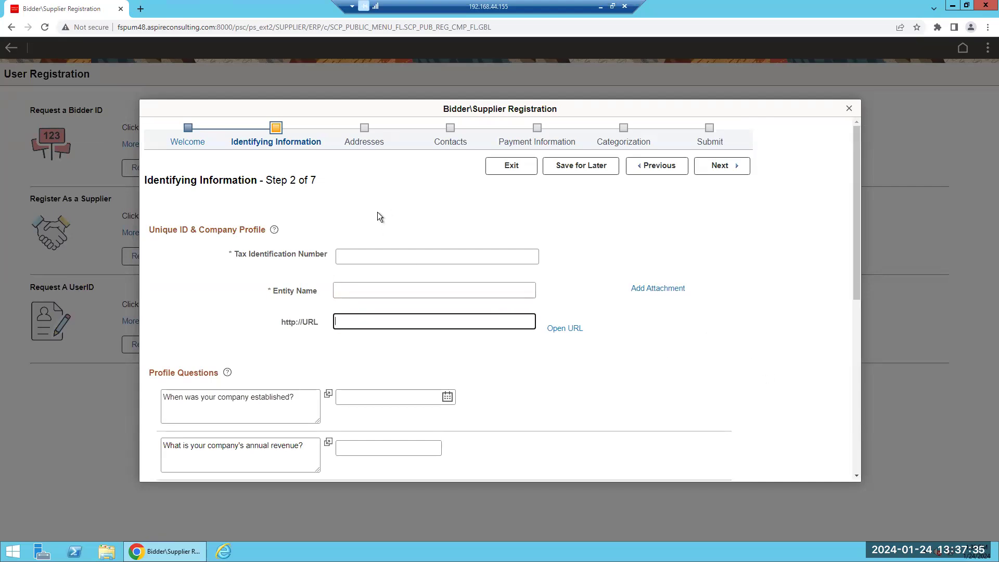
{"action": "left_click", "coordinate": [369, 258]}
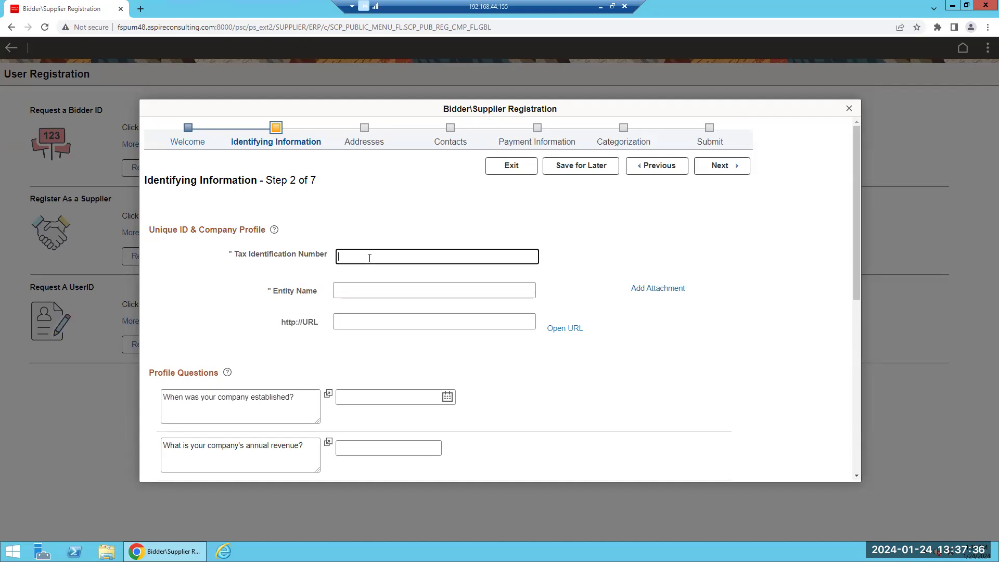
{"action": "type", "text": "99999999"}
{"action": "left_click", "coordinate": [373, 293]}
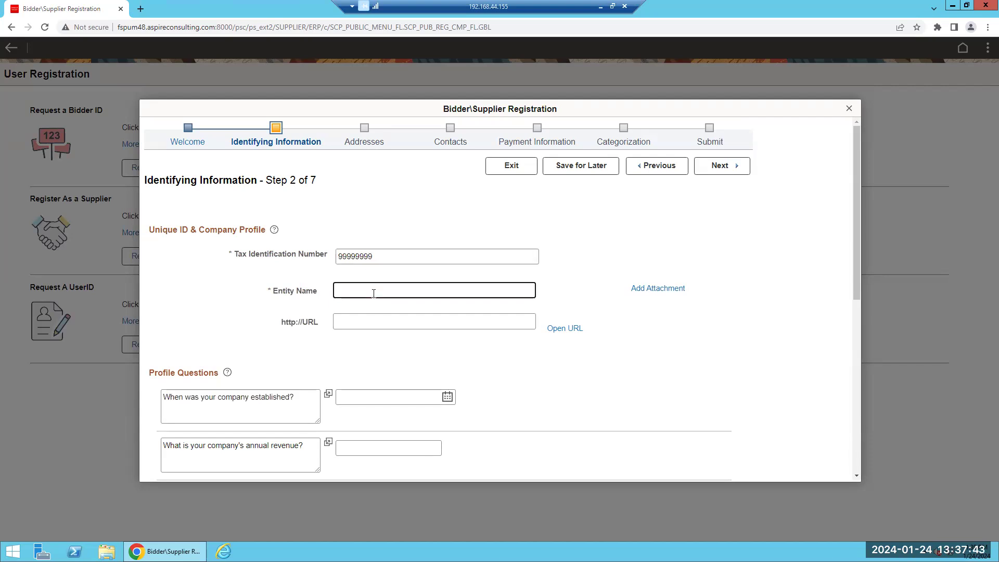
{"action": "type", "text": "TEST2"}
{"action": "scroll", "coordinate": [817, 437], "scroll_direction": "down", "scroll_amount": 7}
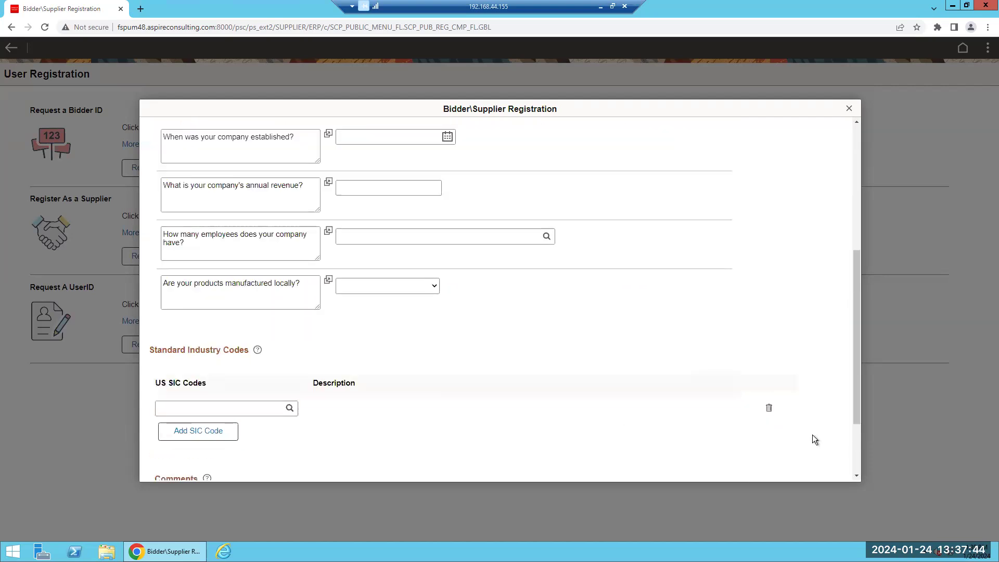
{"action": "left_click", "coordinate": [728, 467]}
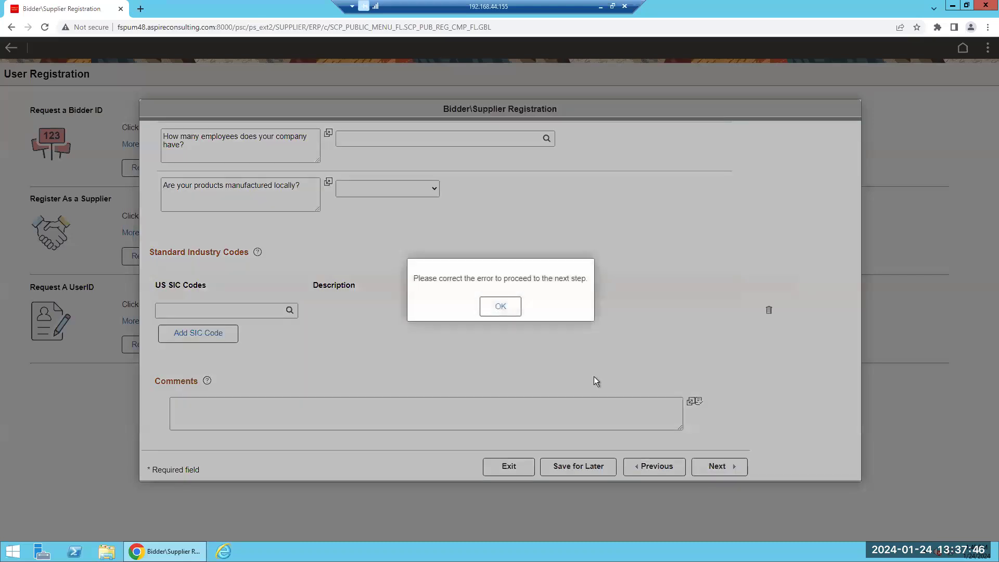
Correct the tax ID to 999999999, replace the duplicate with 888888888, and continue to Addresses
{"action": "left_click", "coordinate": [501, 307]}
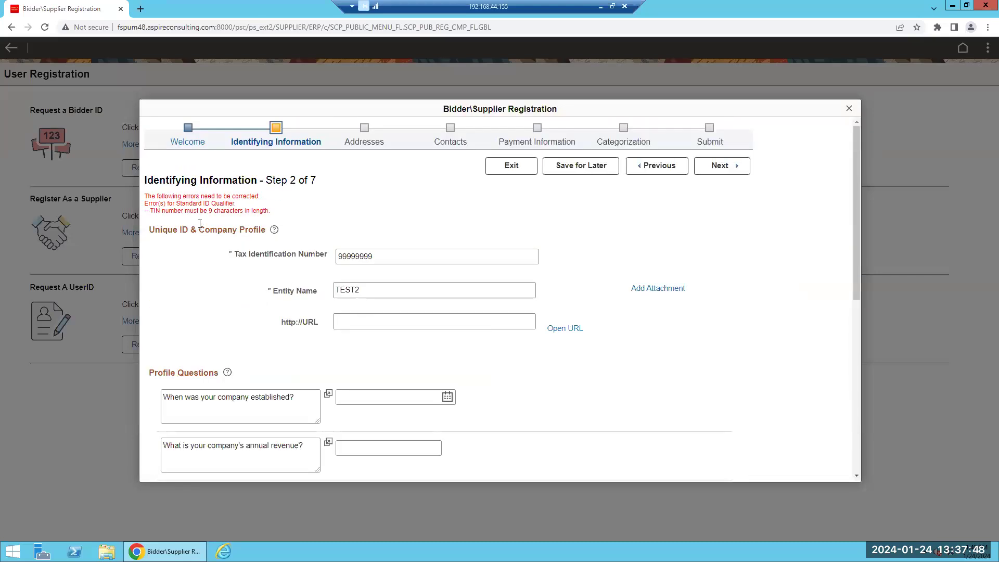
{"action": "double_click", "coordinate": [368, 257]}
{"action": "type", "text": "99999"}
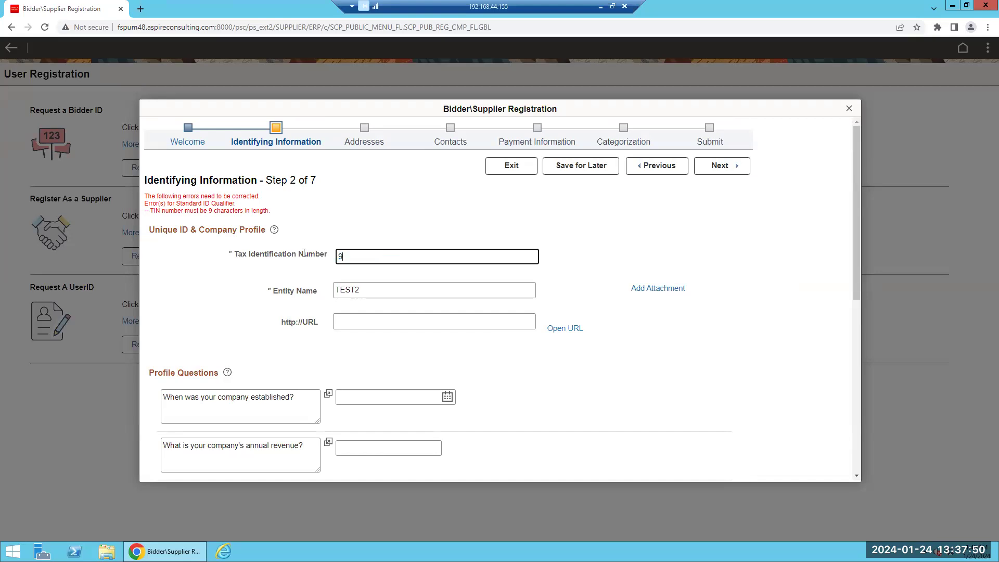
{"action": "type", "text": "9999"}
{"action": "scroll", "coordinate": [636, 411], "scroll_direction": "down", "scroll_amount": 10}
{"action": "left_click", "coordinate": [711, 467]}
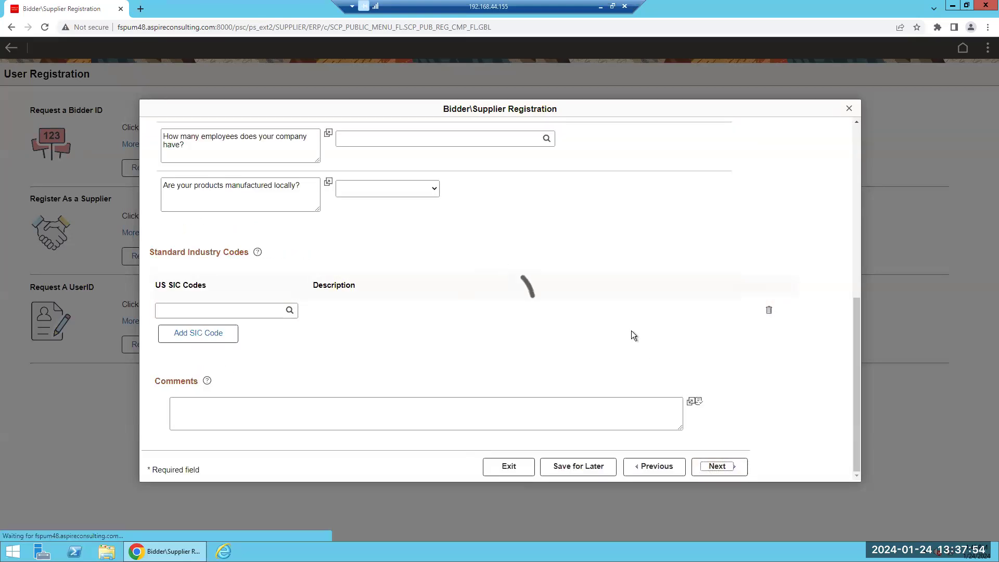
{"action": "left_click", "coordinate": [381, 307]}
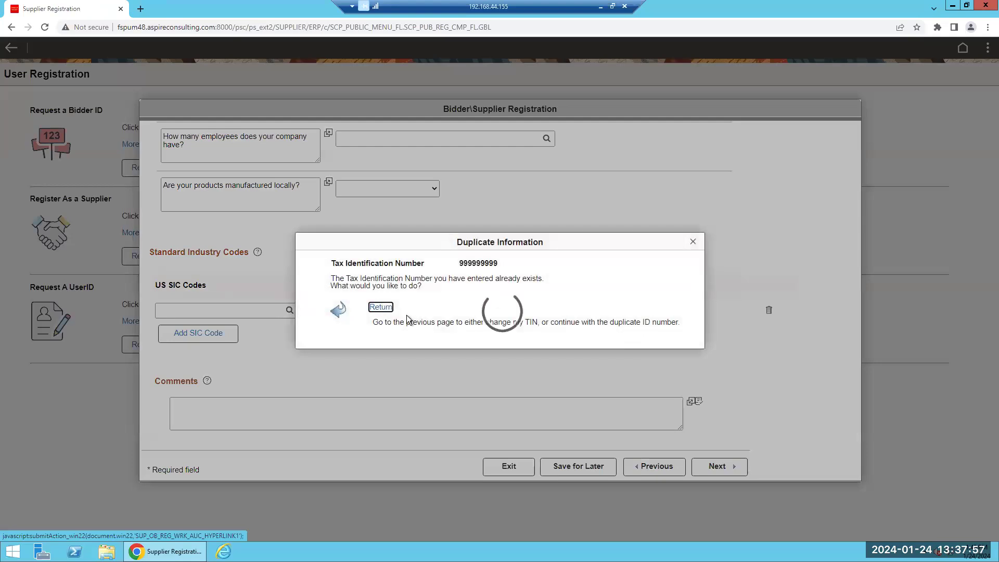
{"action": "left_click", "coordinate": [501, 311]}
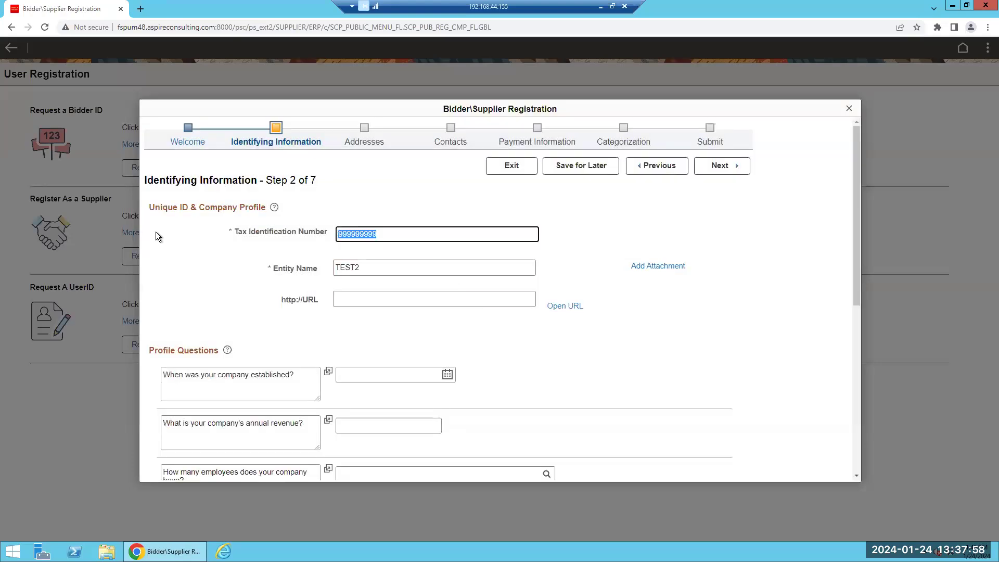
{"action": "type", "text": "888888888"}
{"action": "scroll", "coordinate": [741, 314], "scroll_direction": "down", "scroll_amount": 5}
{"action": "scroll", "coordinate": [762, 462], "scroll_direction": "down", "scroll_amount": 3}
{"action": "left_click", "coordinate": [735, 466]}
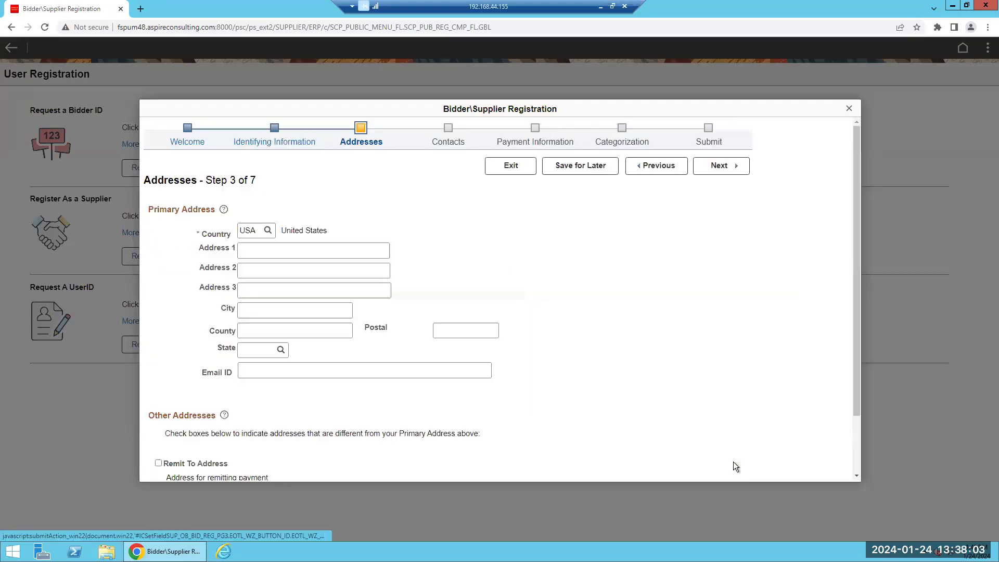
Enter the primary address as Saint Peters, MO 63376 and continue to Contacts
{"action": "left_click", "coordinate": [312, 252]}
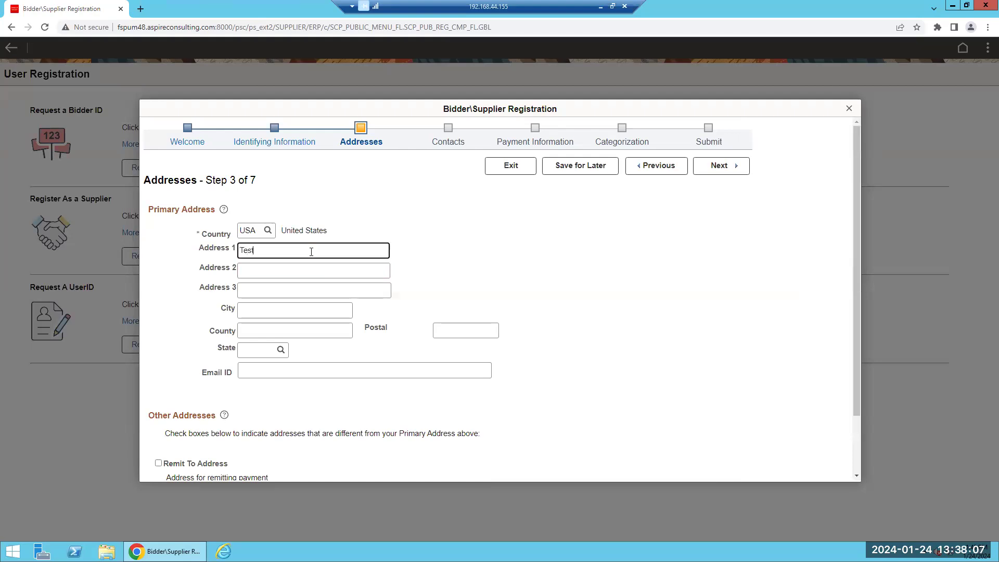
{"action": "left_click", "coordinate": [288, 308]}
{"action": "type", "text": "Saint Peters"}
{"action": "key", "text": "Tab"}
{"action": "key", "text": "Tab"}
{"action": "type", "text": "6376"}
{"action": "key", "text": "Tab"}
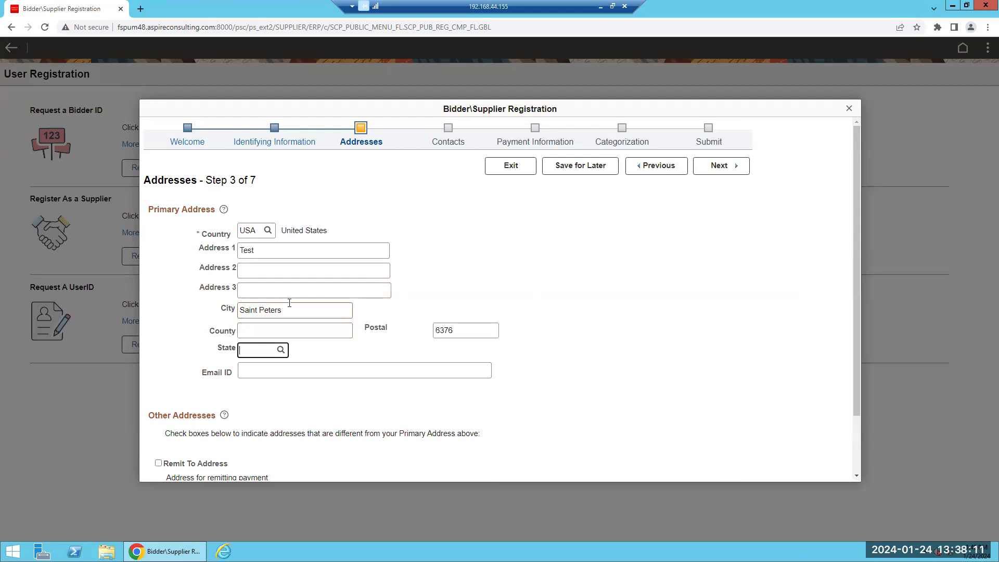
{"action": "type", "text": "MO"}
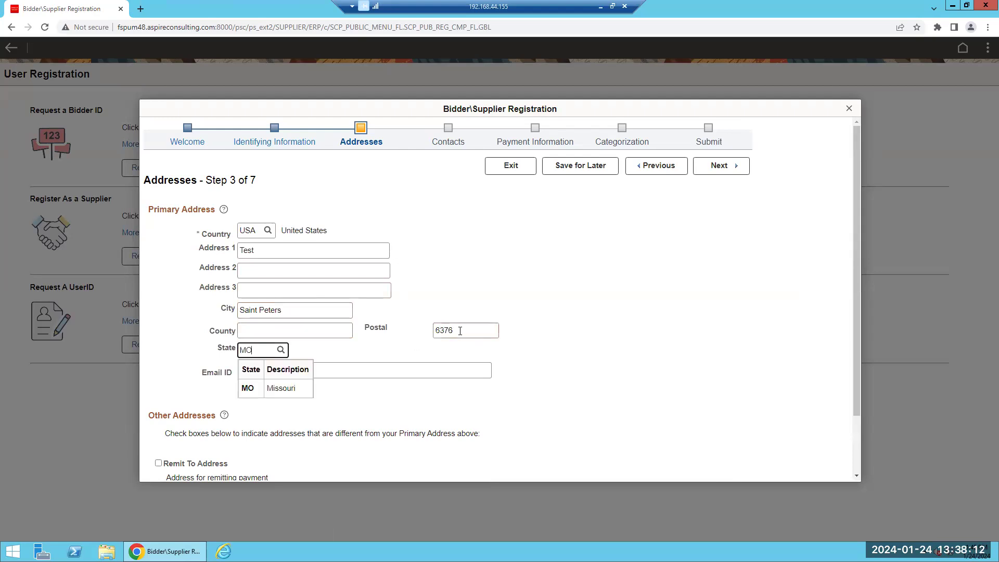
{"action": "left_click", "coordinate": [441, 327]}
{"action": "type", "text": "3"}
{"action": "left_click", "coordinate": [579, 358]}
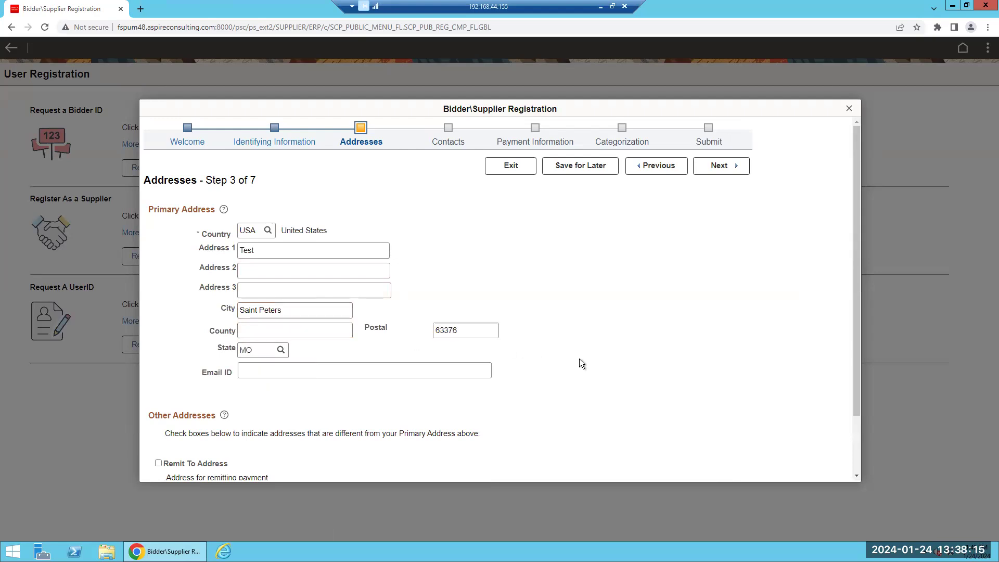
{"action": "scroll", "coordinate": [591, 386], "scroll_direction": "down", "scroll_amount": 2}
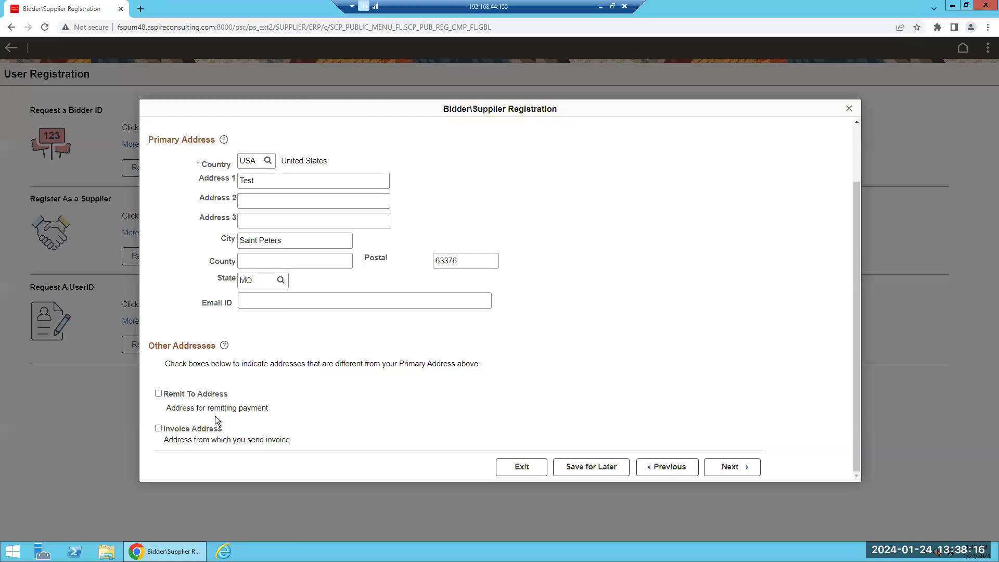
{"action": "left_click", "coordinate": [738, 470]}
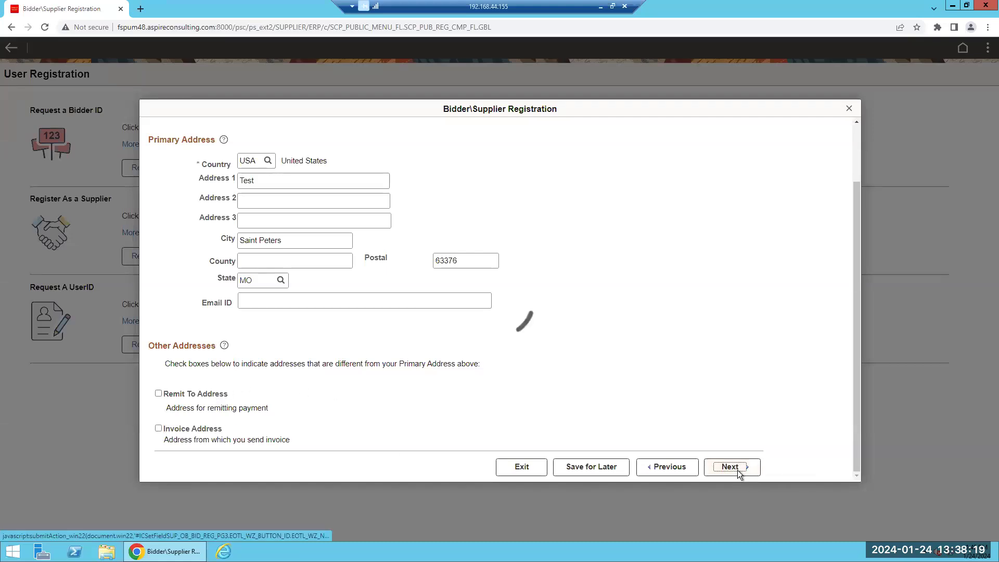
Add a company contact with first and last name, e-mail and phone number, marked as primary contact
{"action": "left_click", "coordinate": [199, 266]}
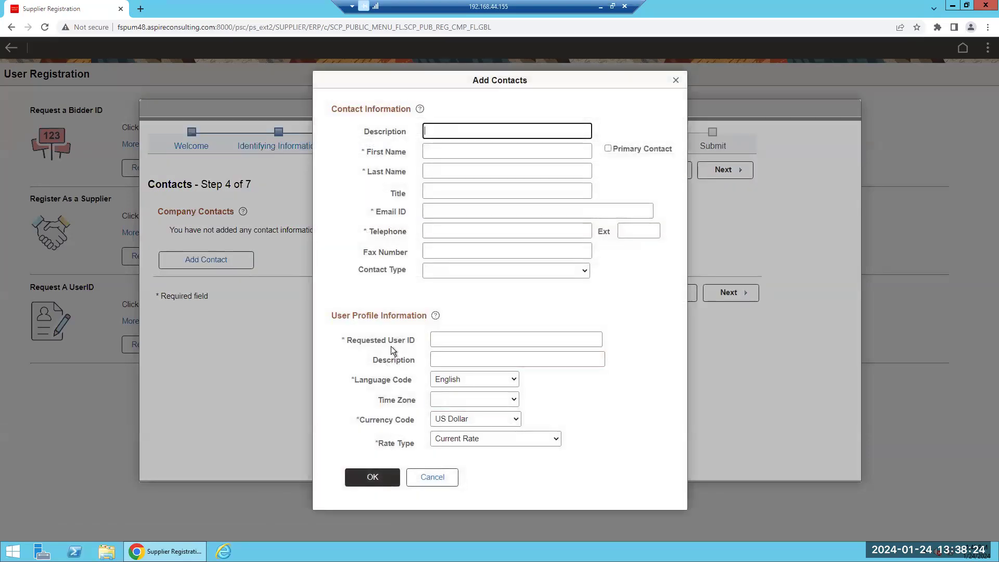
{"action": "left_click", "coordinate": [440, 339]}
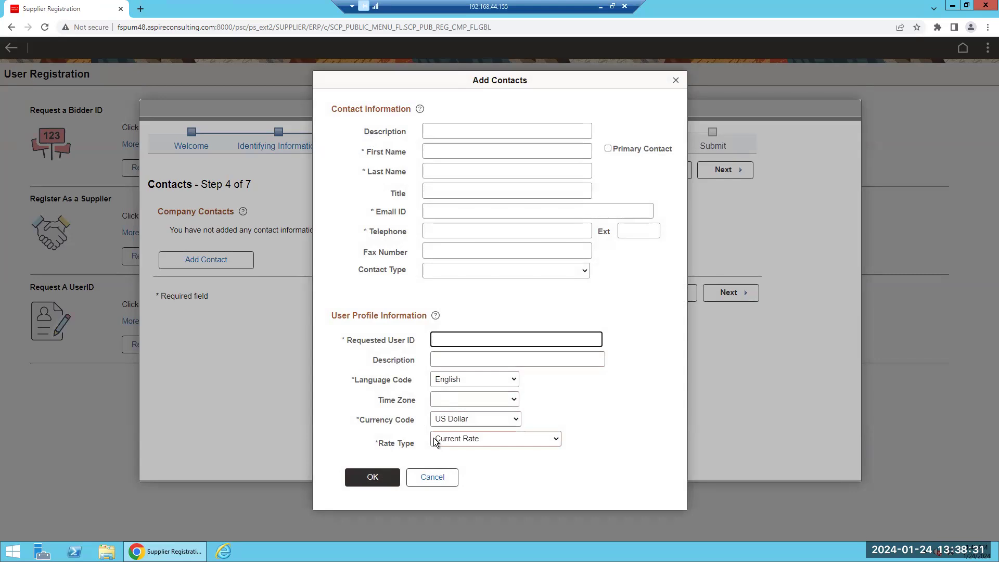
{"action": "left_click", "coordinate": [480, 152]}
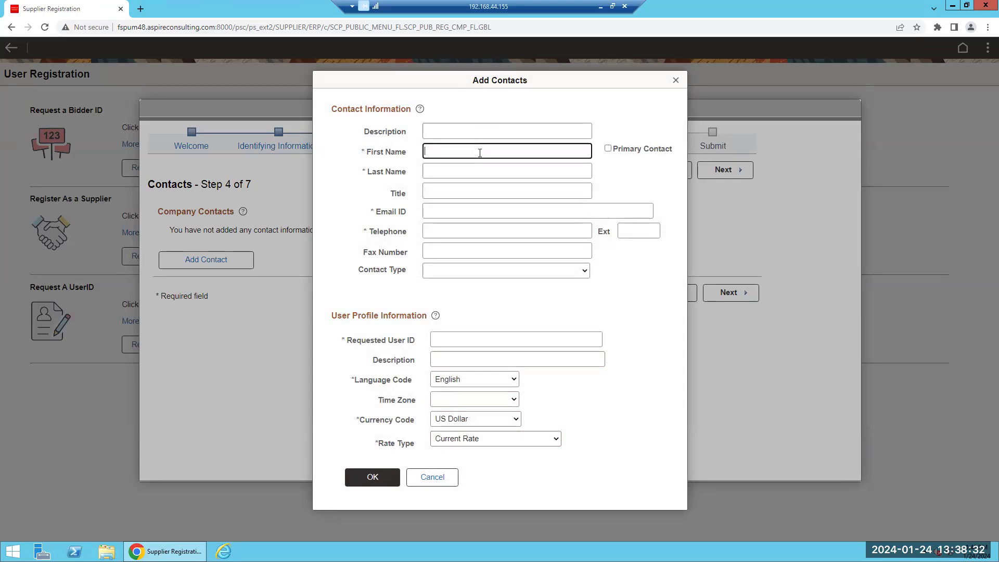
{"action": "type", "text": "John"}
{"action": "key", "text": "Tab"}
{"action": "type", "text": "Doe"}
{"action": "key", "text": "Tab"}
{"action": "key", "text": "Tab"}
{"action": "type", "text": "test@gmail.com"}
{"action": "key", "text": "Tab"}
{"action": "type", "text": "7"}
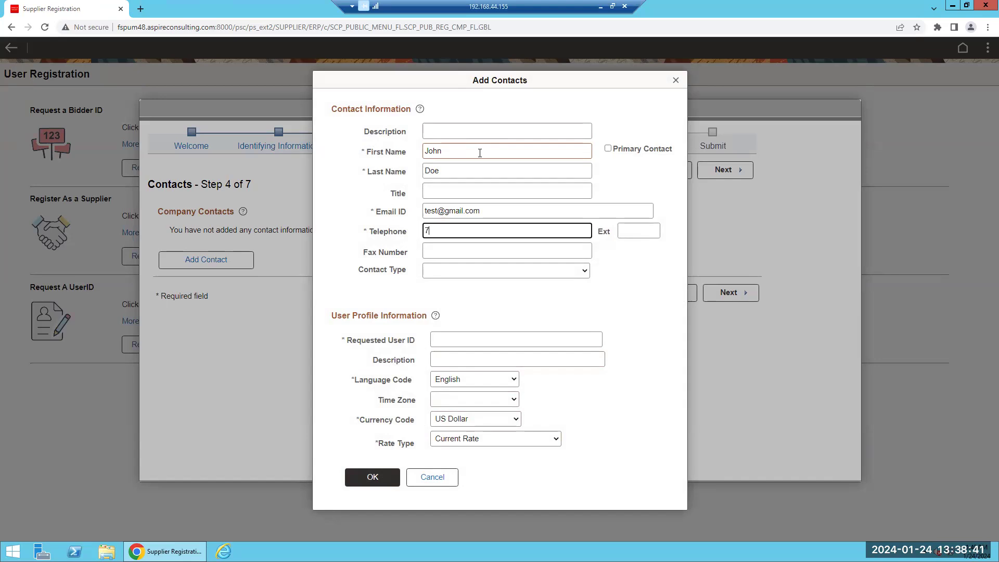
{"action": "type", "text": "777777777"}
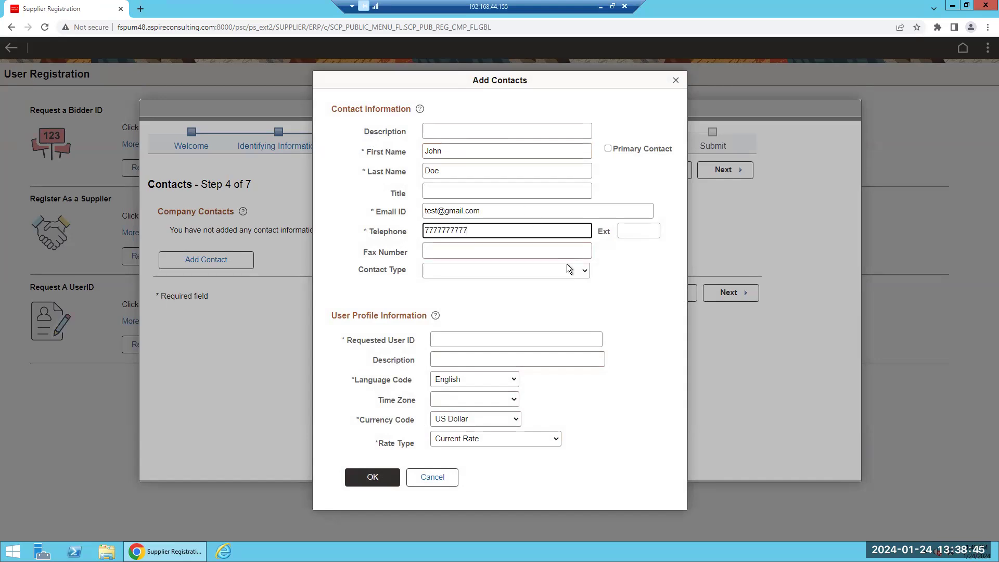
{"action": "left_click", "coordinate": [620, 151]}
{"action": "left_click", "coordinate": [386, 475]}
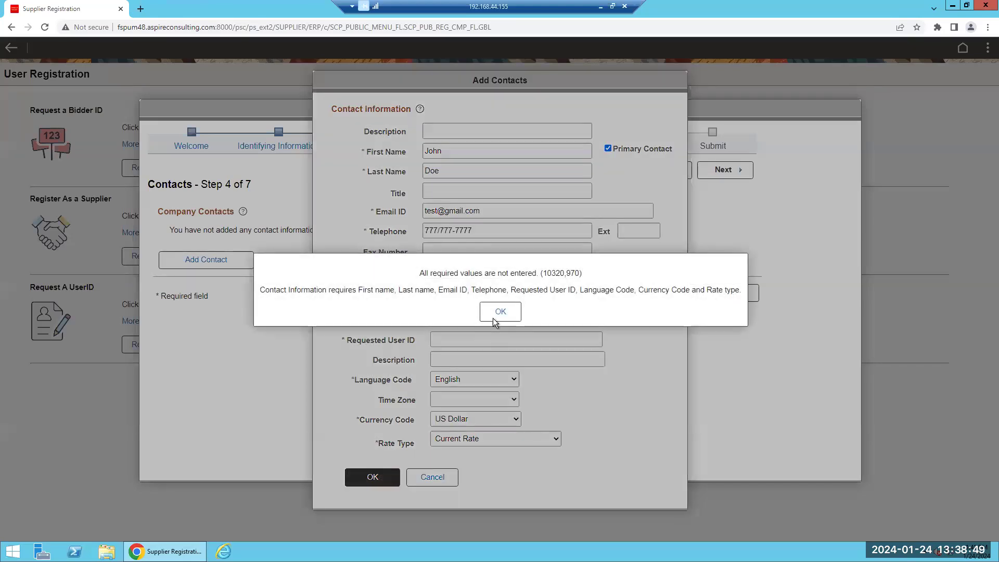
Dismiss the missing-values warning, fill in the requested user ID, and save the contact
{"action": "left_click", "coordinate": [493, 314]}
{"action": "left_click", "coordinate": [468, 339]}
{"action": "type", "text": "TEST2"}
{"action": "key", "text": "Tab"}
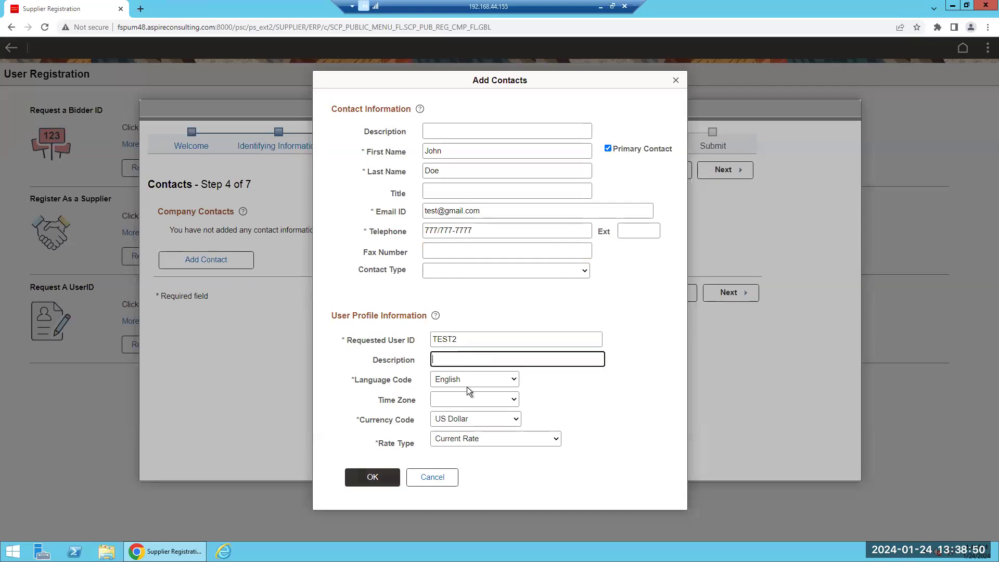
{"action": "left_click", "coordinate": [370, 476]}
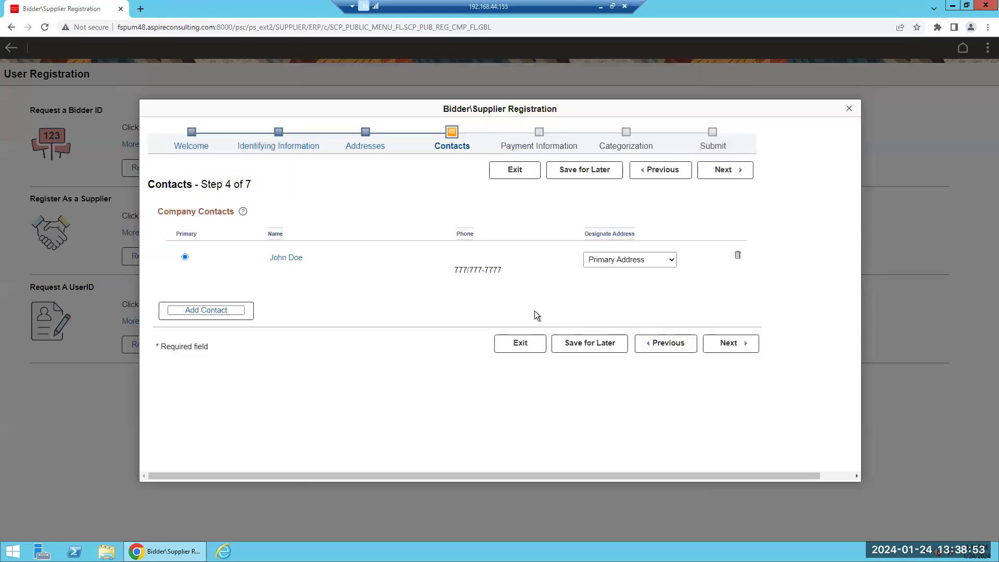
Leave Payment Information and the Invoice Address blank and continue to Categorization, step 6 of 7
{"action": "left_click", "coordinate": [732, 172]}
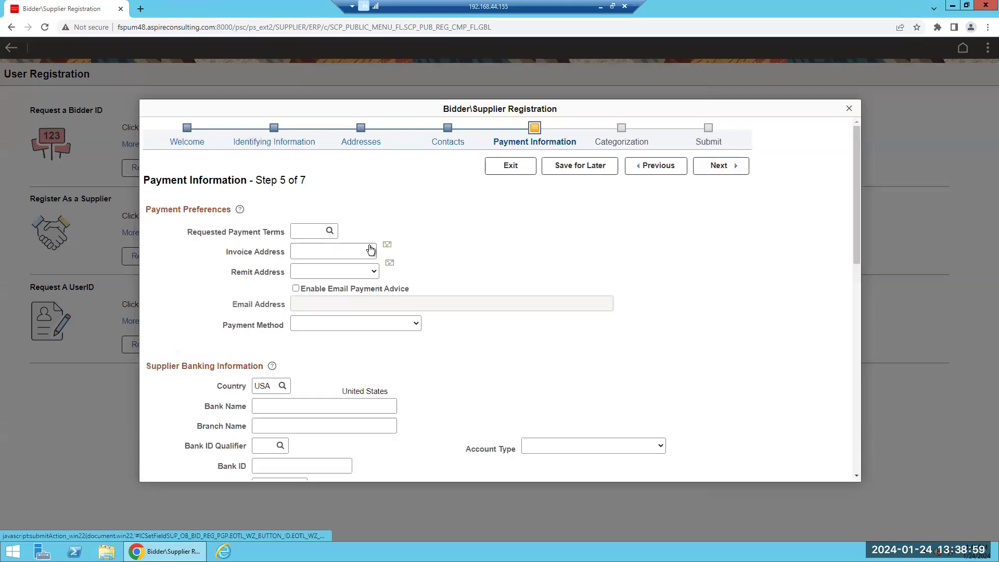
{"action": "left_click", "coordinate": [332, 251]}
{"action": "left_click", "coordinate": [333, 252]}
{"action": "left_click", "coordinate": [332, 252]}
{"action": "left_click", "coordinate": [333, 252]}
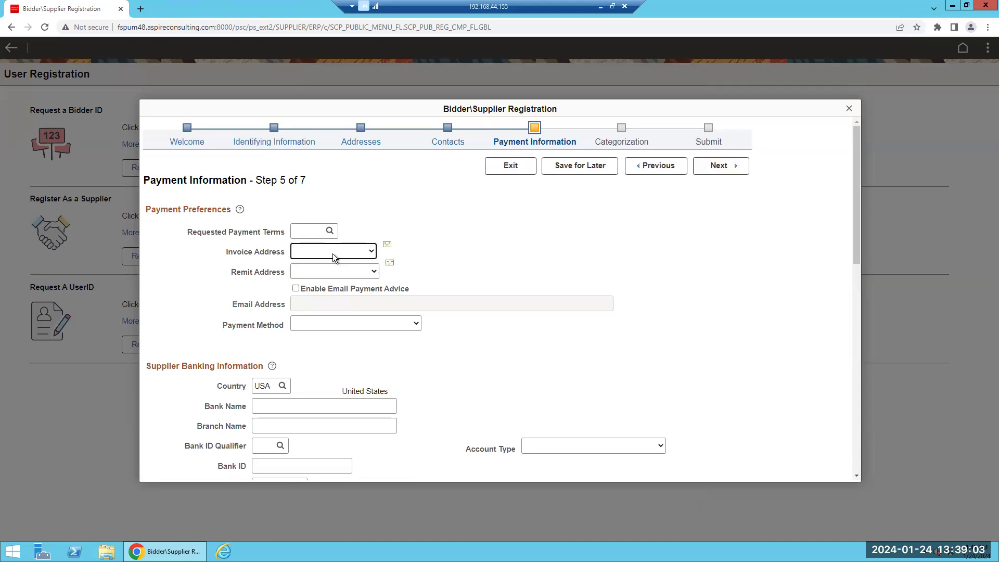
{"action": "scroll", "coordinate": [312, 296], "scroll_direction": "down", "scroll_amount": 4}
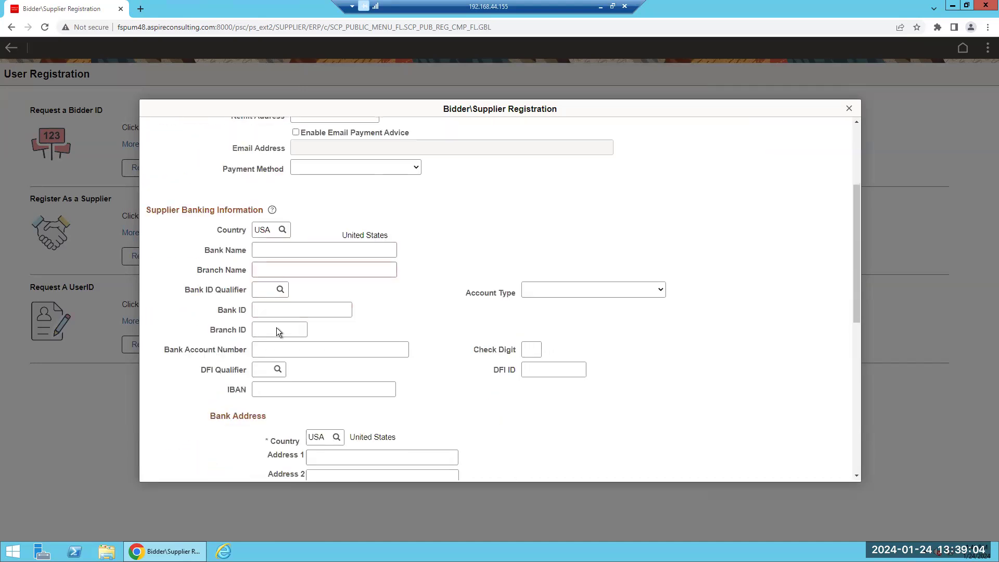
{"action": "scroll", "coordinate": [308, 320], "scroll_direction": "down", "scroll_amount": 6}
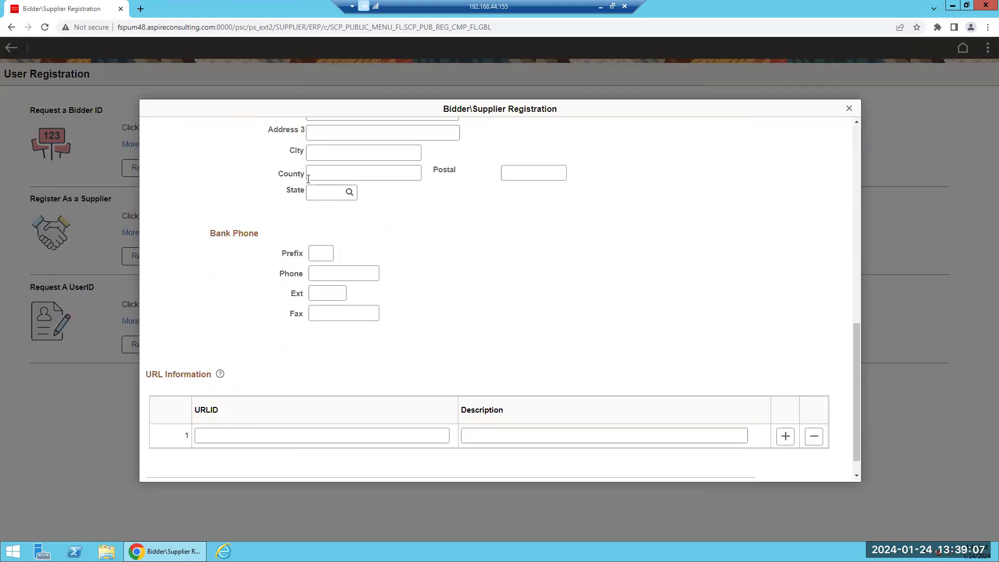
{"action": "scroll", "coordinate": [305, 291], "scroll_direction": "up", "scroll_amount": 2}
{"action": "scroll", "coordinate": [305, 291], "scroll_direction": "down", "scroll_amount": 3}
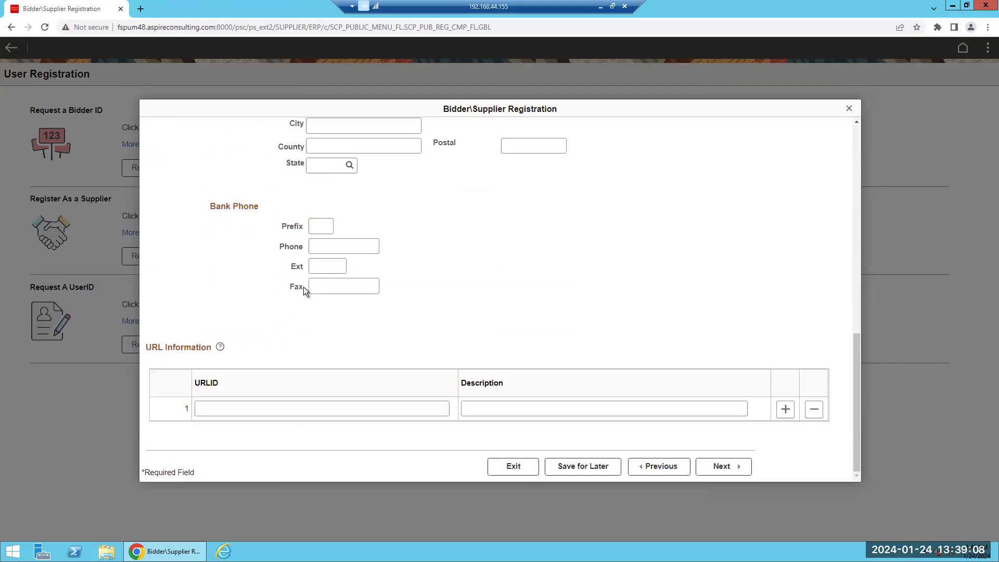
{"action": "scroll", "coordinate": [435, 363], "scroll_direction": "up", "scroll_amount": 10}
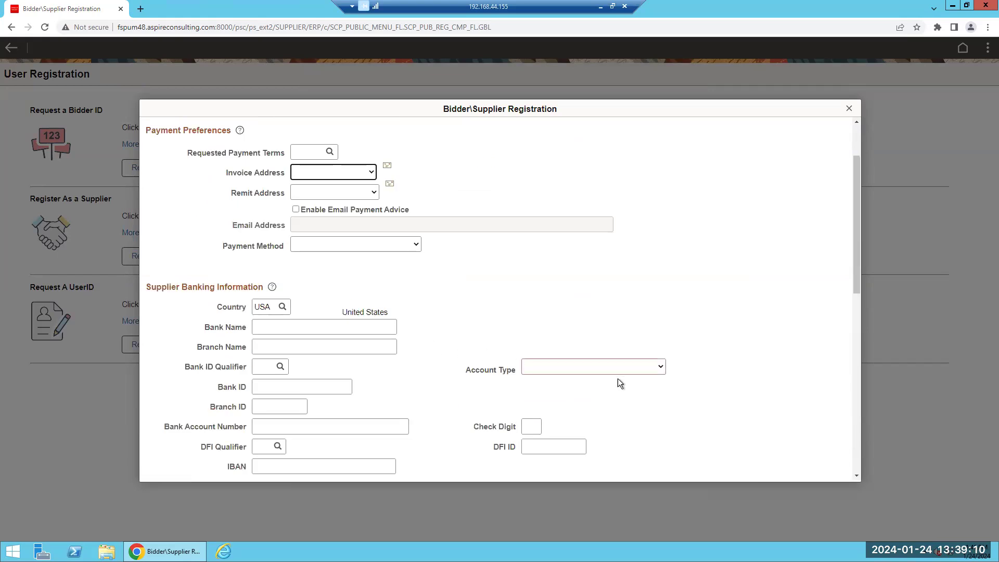
{"action": "scroll", "coordinate": [617, 379], "scroll_direction": "down", "scroll_amount": 8}
{"action": "scroll", "coordinate": [723, 469], "scroll_direction": "down", "scroll_amount": 2}
{"action": "left_click", "coordinate": [723, 470]}
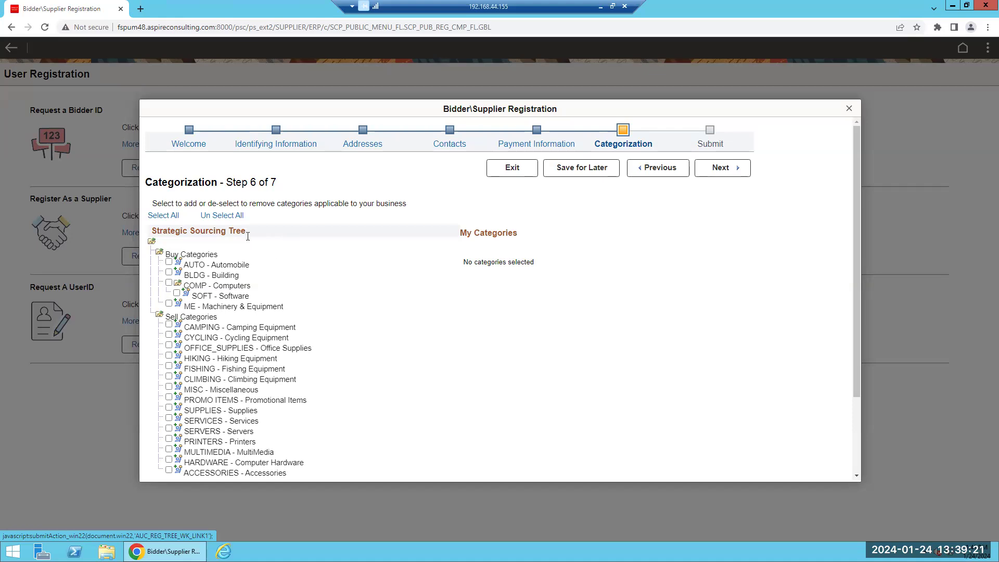
Accept the Terms of Agreement, submit the registration, and select the new registration ID
{"action": "left_click", "coordinate": [716, 170]}
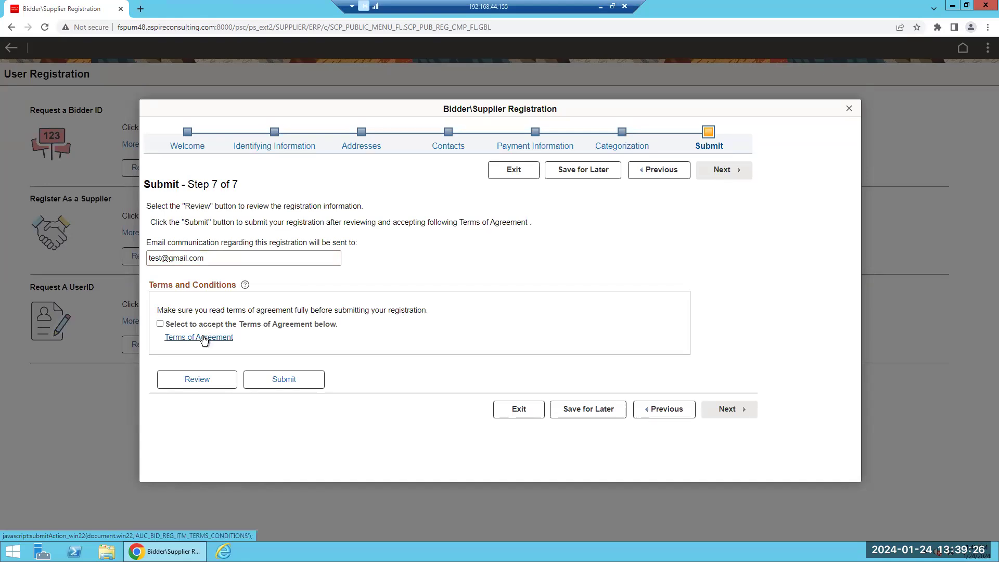
{"action": "left_click", "coordinate": [161, 325]}
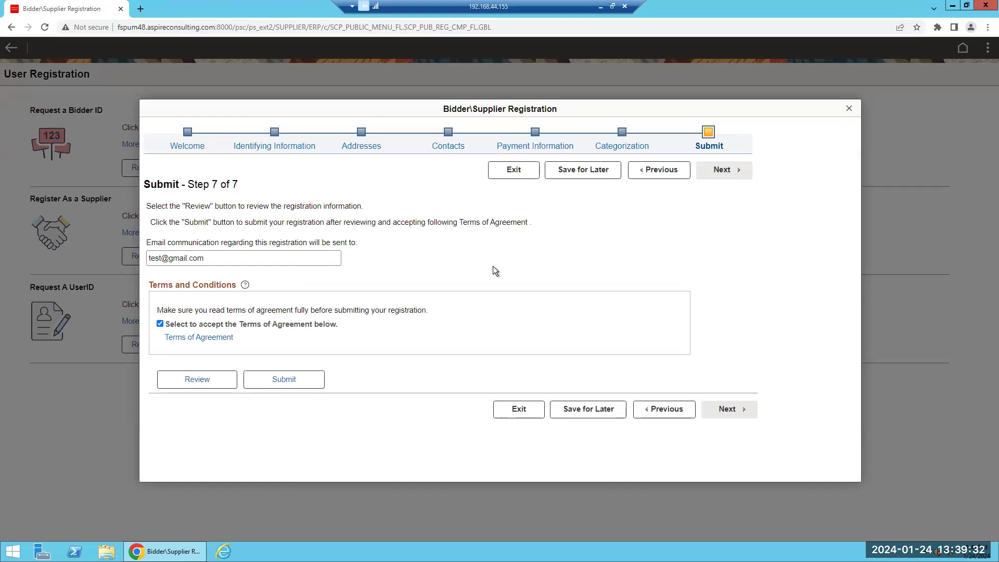
{"action": "left_click", "coordinate": [290, 379]}
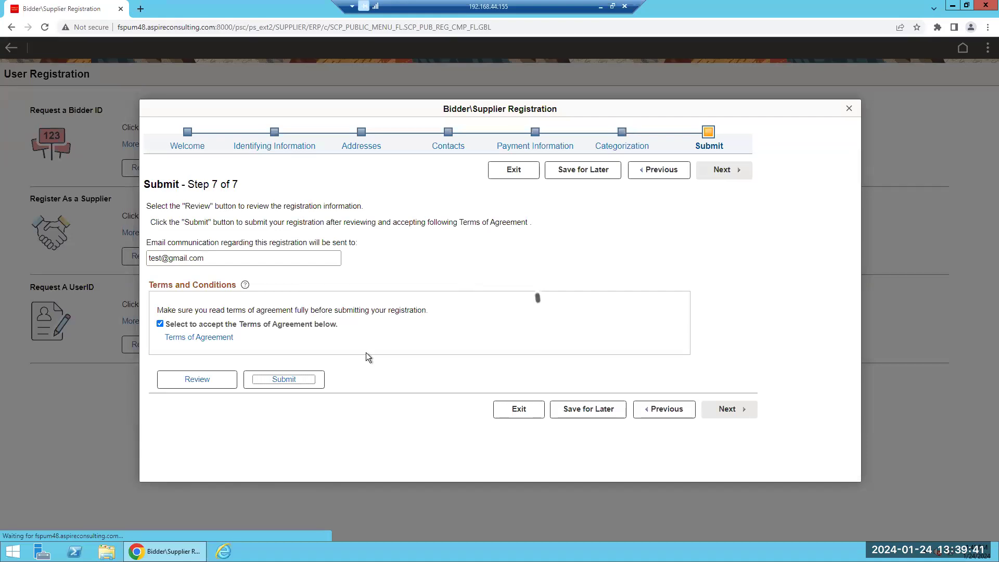
{"action": "double_click", "coordinate": [271, 237]}
Close the Registration Submit Details confirmation and return to the Supplier Public Home Page
{"action": "left_click", "coordinate": [292, 267]}
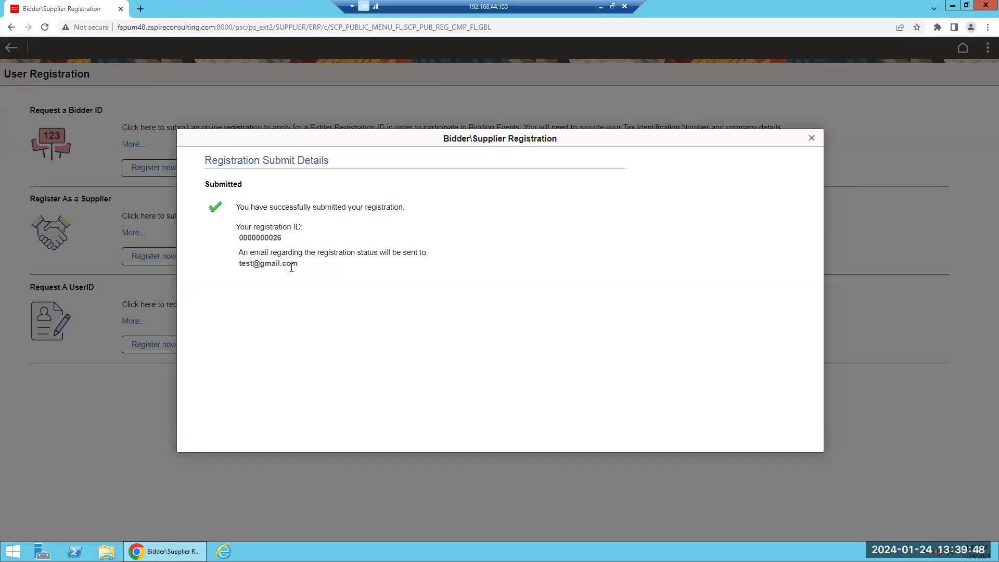
{"action": "left_click", "coordinate": [812, 140]}
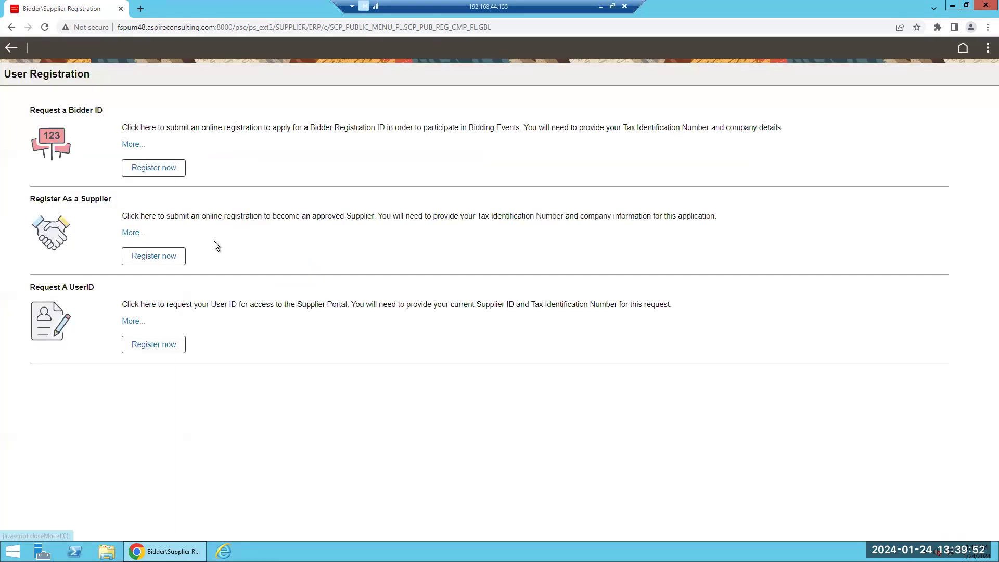
{"action": "left_click", "coordinate": [154, 256]}
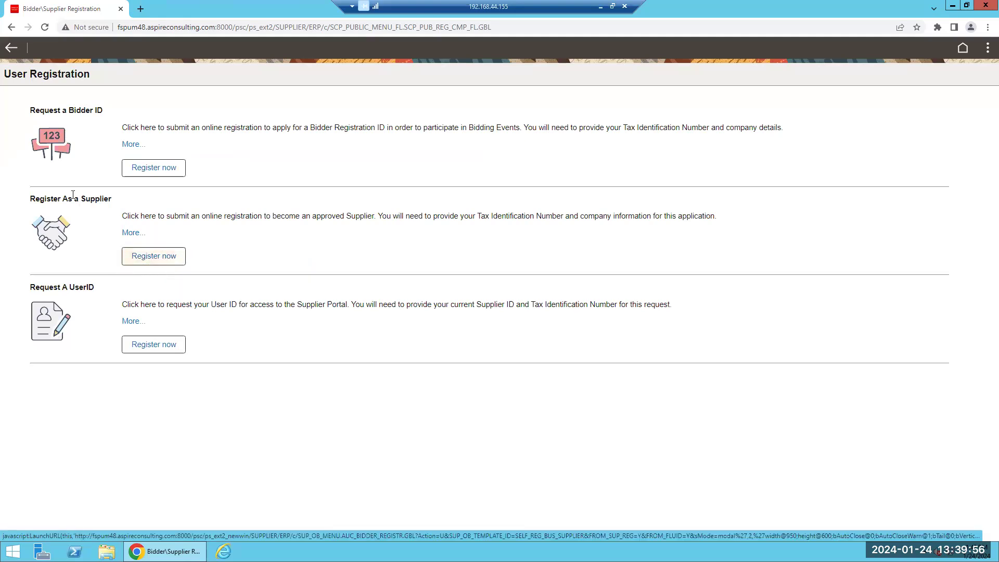
{"action": "left_click", "coordinate": [11, 49]}
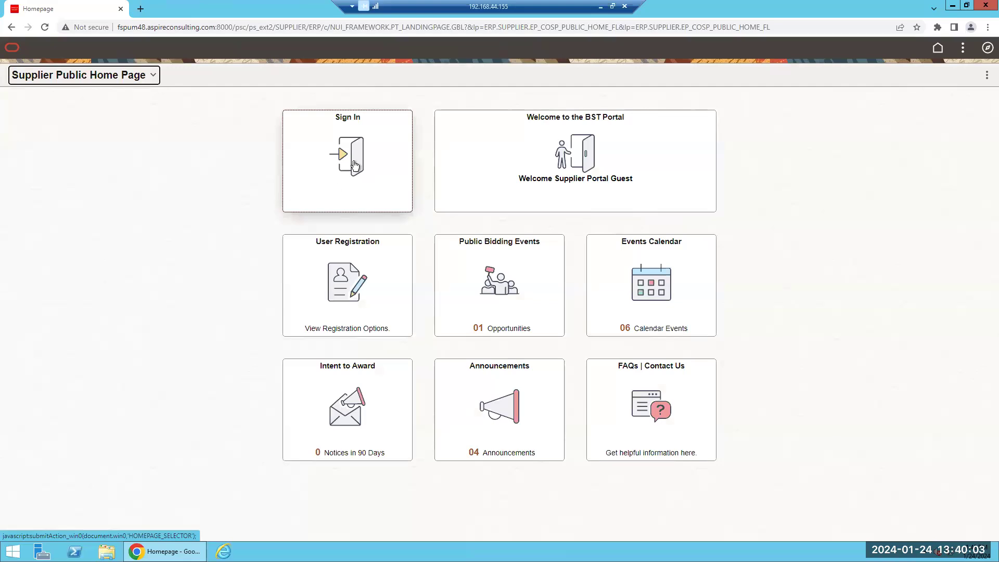
In the sign-in form, paste the supplier user ID copied from the demo environments page
{"action": "left_click", "coordinate": [354, 164]}
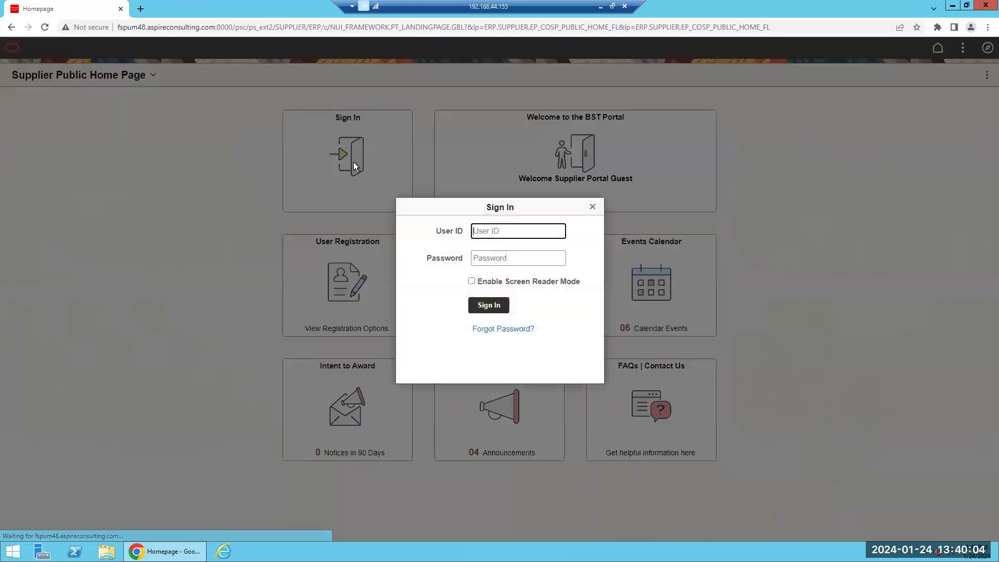
{"action": "left_click", "coordinate": [486, 235]}
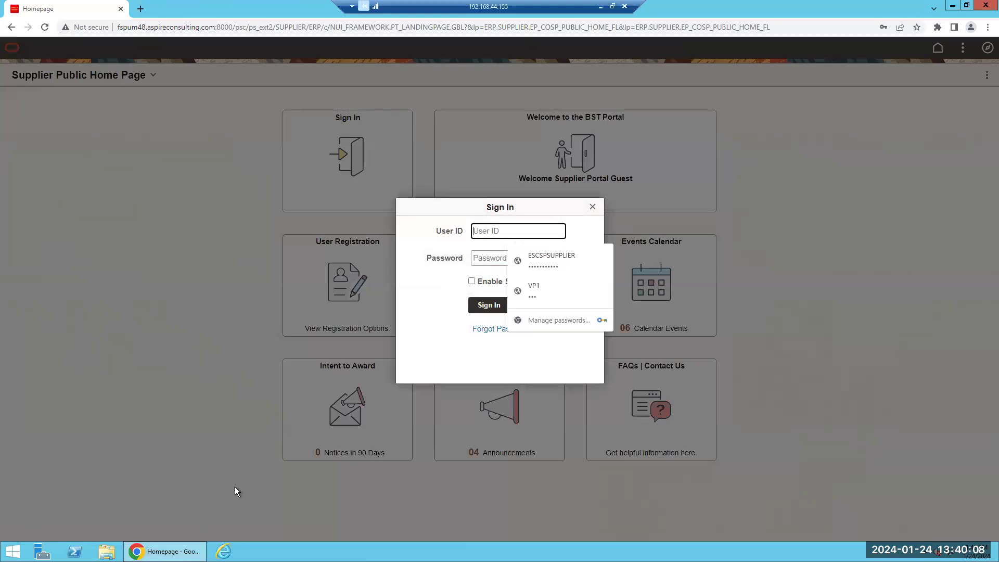
{"action": "left_click", "coordinate": [141, 9]}
{"action": "left_click", "coordinate": [53, 44]}
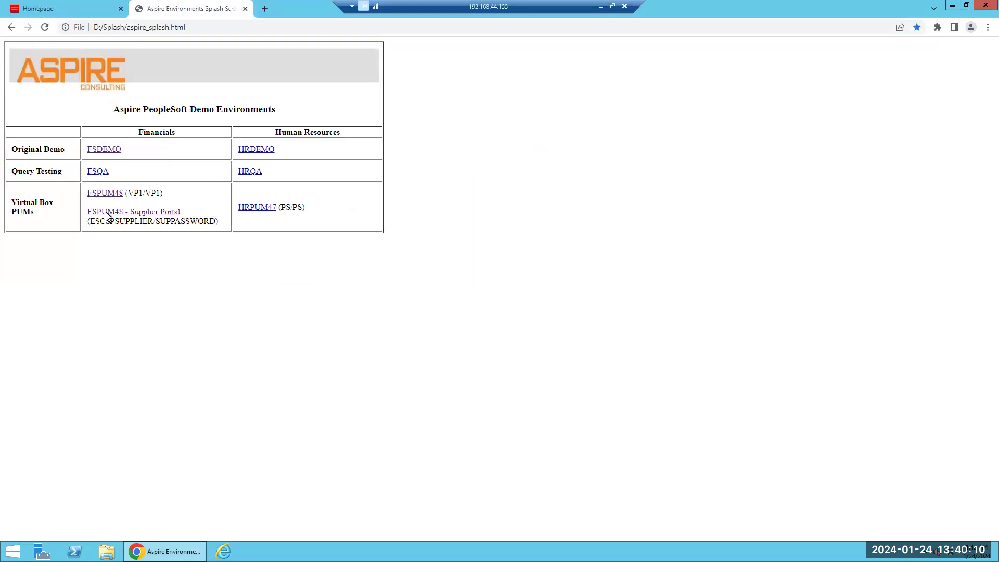
{"action": "left_click", "coordinate": [106, 219]}
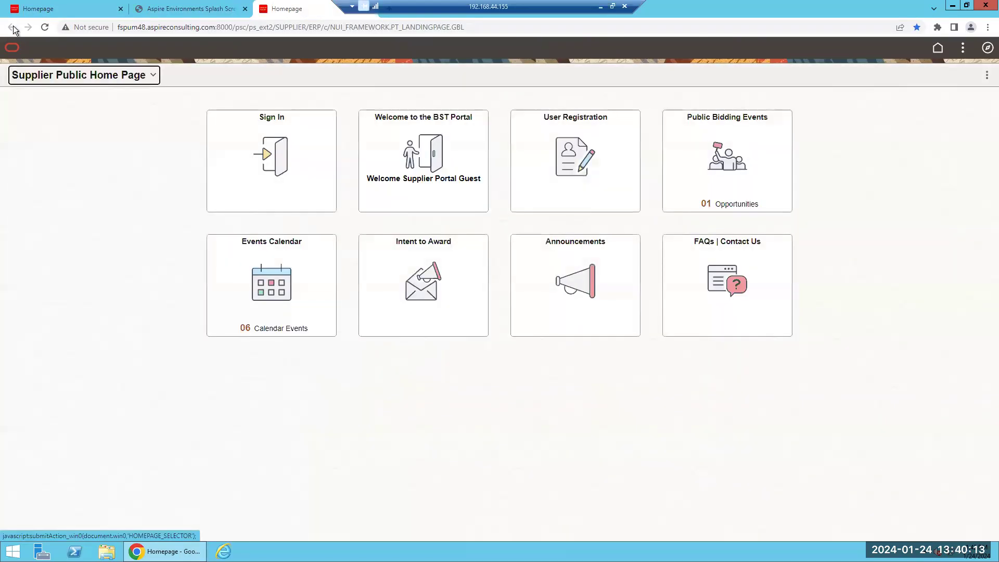
{"action": "left_click", "coordinate": [371, 9]}
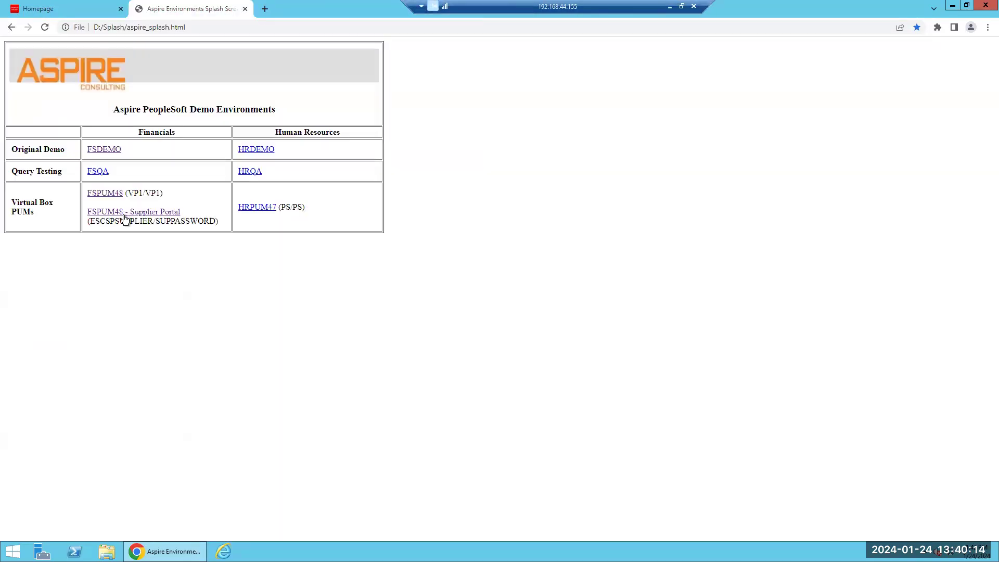
{"action": "double_click", "coordinate": [125, 223]}
{"action": "key", "text": "ctrl+c"}
{"action": "left_click", "coordinate": [81, 9]}
{"action": "key", "text": "ctrl+v"}
{"action": "key", "text": "Tab"}
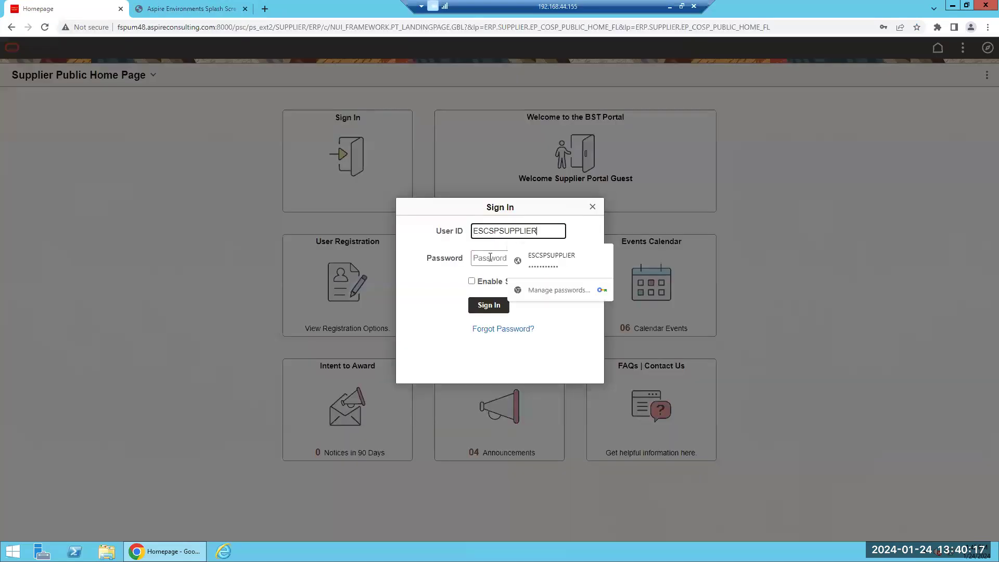
Paste the supplier password from the environments page, sign in, and close the environments tab
{"action": "left_click", "coordinate": [214, 9]}
{"action": "double_click", "coordinate": [185, 221]}
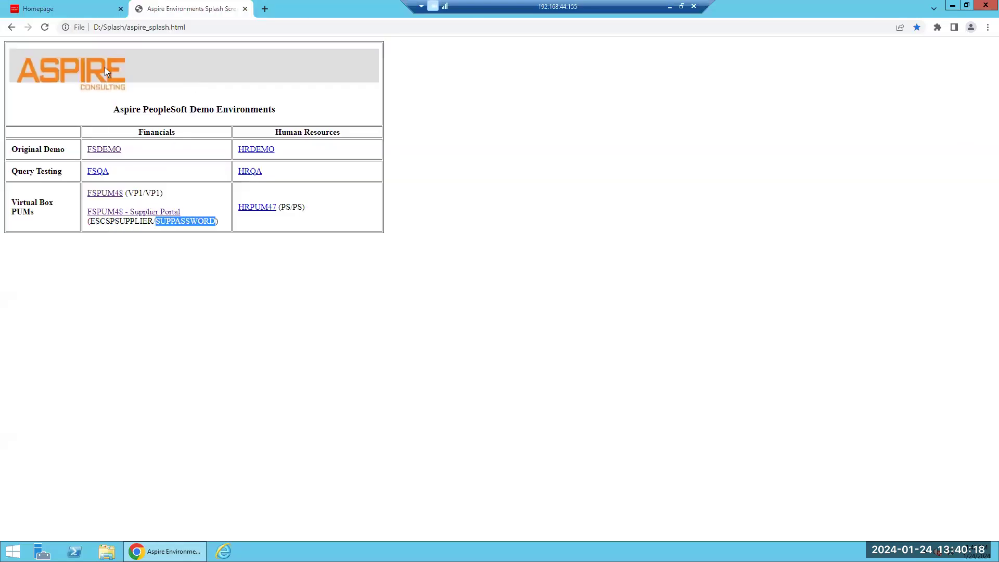
{"action": "key", "text": "ctrl+c"}
{"action": "key", "text": "ctrl+shift+Tab"}
{"action": "left_click", "coordinate": [479, 259]}
{"action": "key", "text": "ctrl+v"}
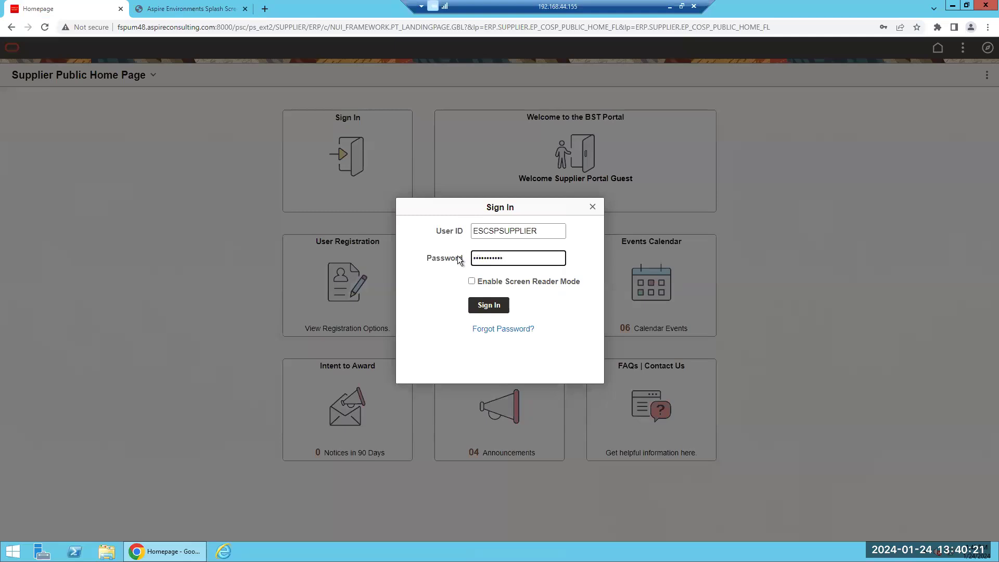
{"action": "left_click", "coordinate": [489, 307]}
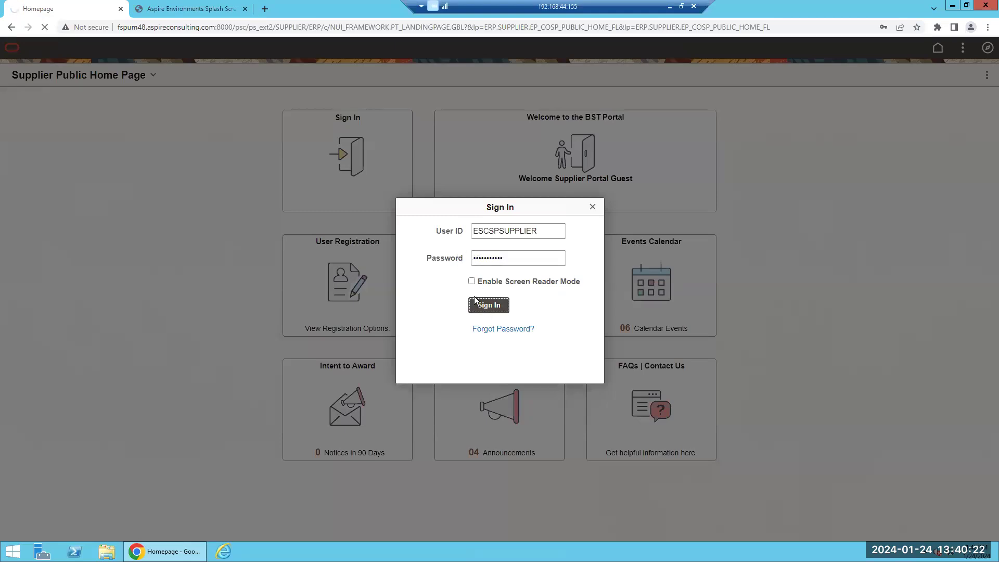
{"action": "left_click", "coordinate": [246, 9]}
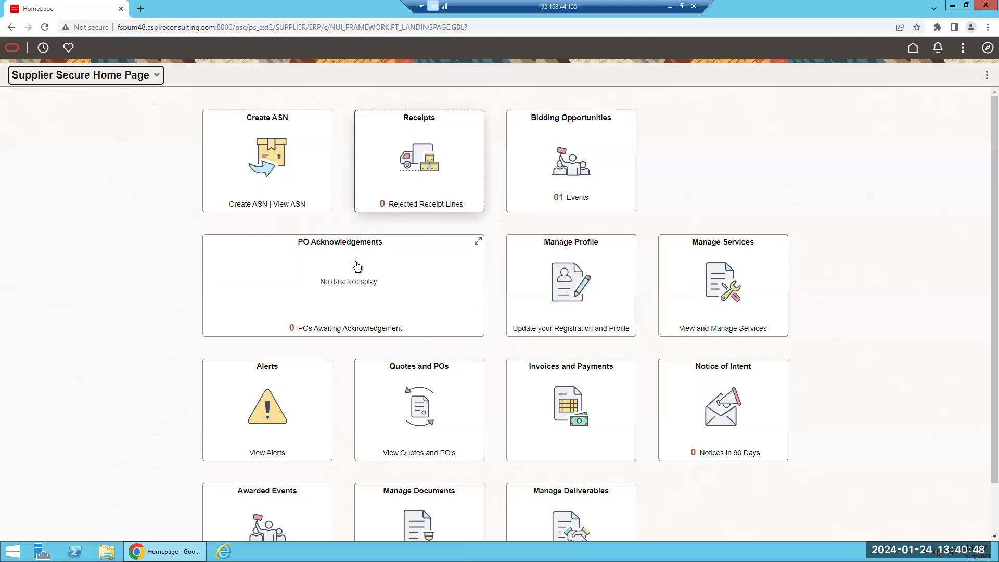
Scroll the Supplier Secure Home Page and open the Invoices and Payments tile
{"action": "scroll", "coordinate": [351, 291], "scroll_direction": "down", "scroll_amount": 1}
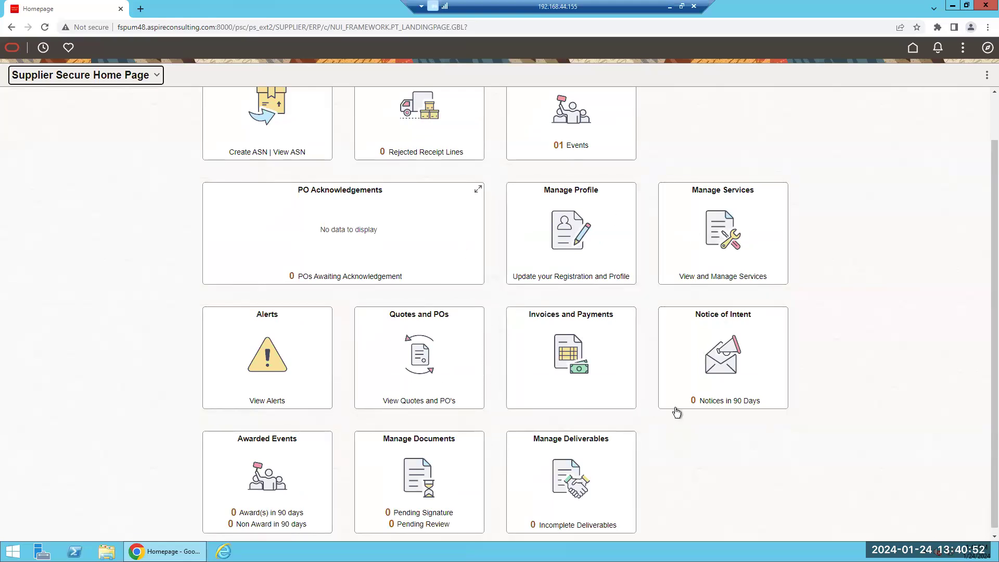
{"action": "left_click", "coordinate": [570, 362]}
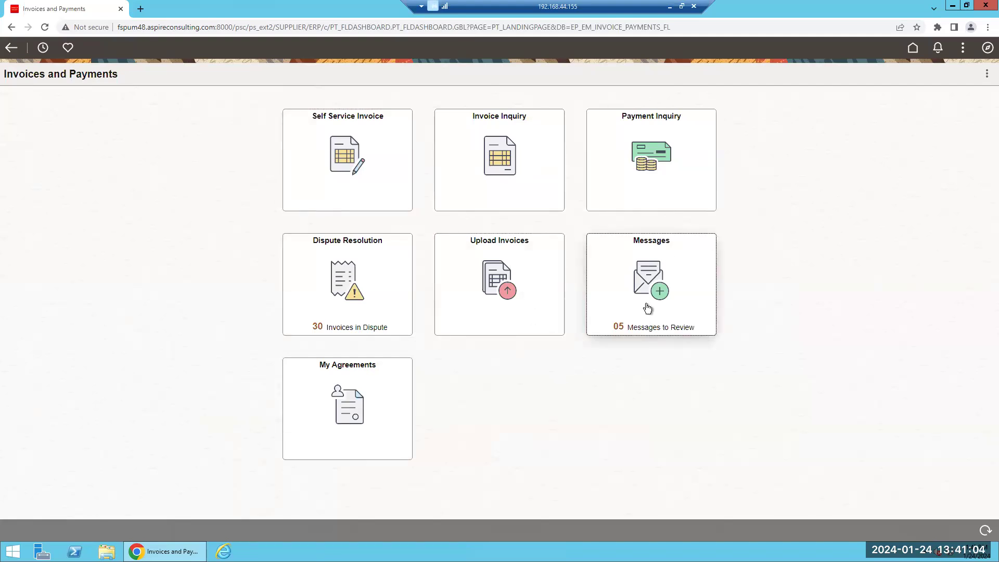
Open My Agreements and view the US001 NEW YORK OPERATIONS agreement details
{"action": "left_click", "coordinate": [346, 399]}
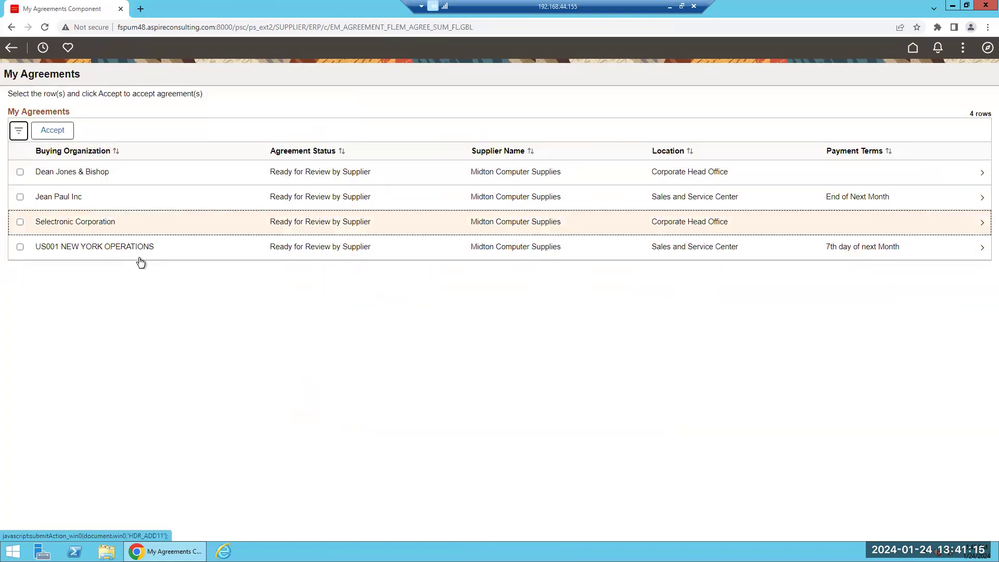
{"action": "left_click", "coordinate": [221, 249]}
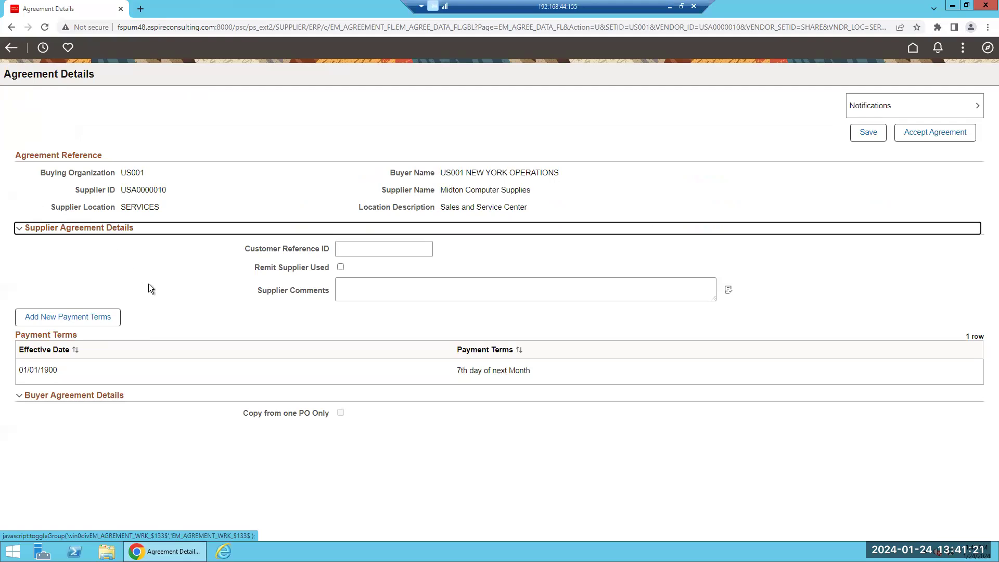
{"action": "left_click_drag", "start_coordinate": [555, 366], "coordinate": [301, 380]}
{"action": "left_click", "coordinate": [301, 380]}
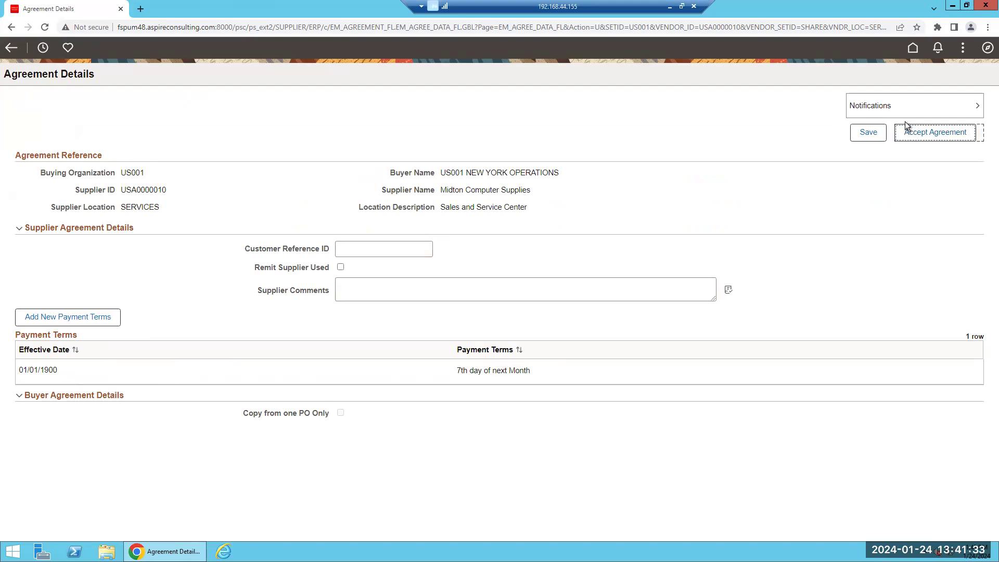
Review the agreement's notification settings, then go back to the Invoices and Payments dashboard
{"action": "left_click", "coordinate": [903, 108]}
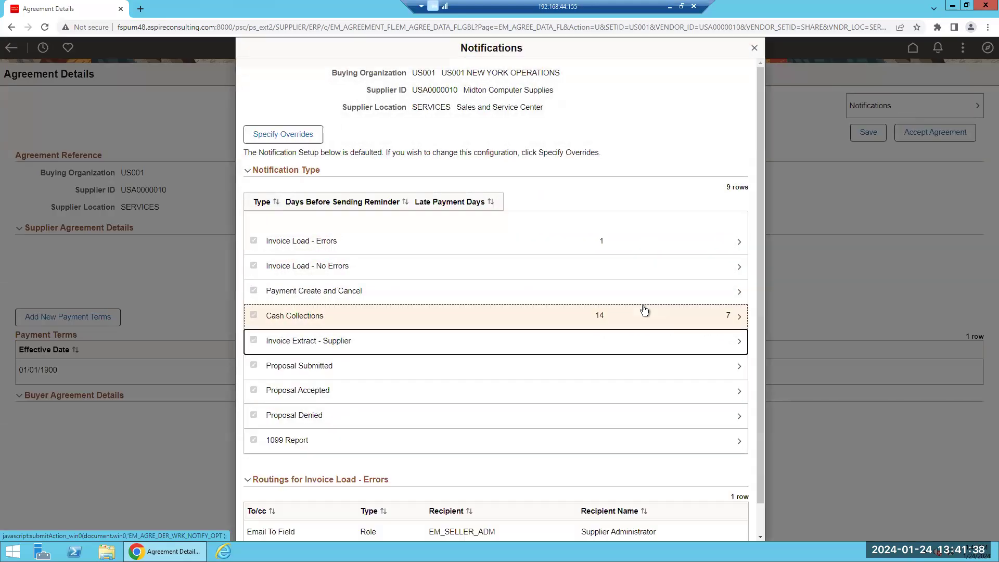
{"action": "scroll", "coordinate": [547, 330], "scroll_direction": "down", "scroll_amount": 1}
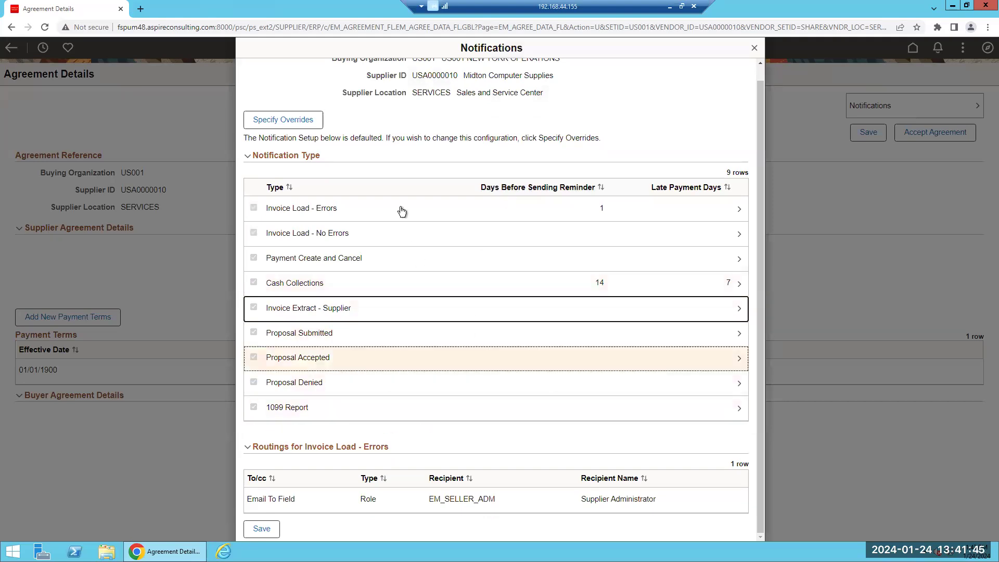
{"action": "scroll", "coordinate": [709, 83], "scroll_direction": "up", "scroll_amount": 1}
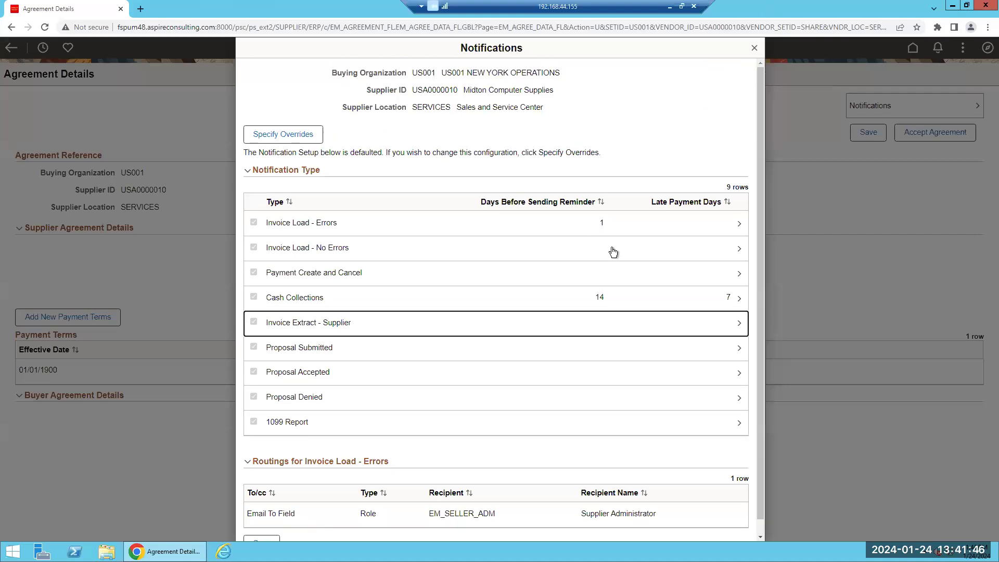
{"action": "left_click", "coordinate": [756, 47]}
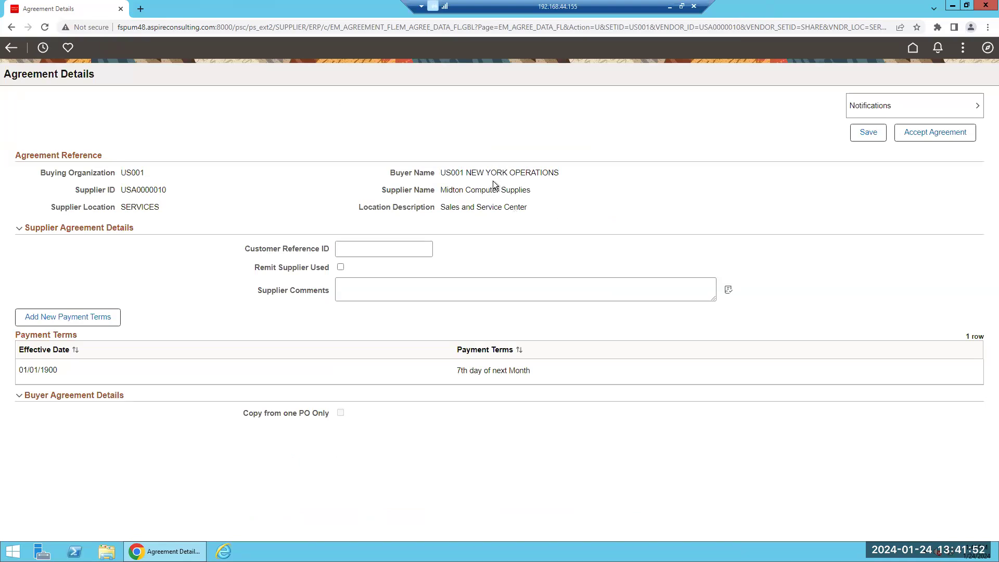
{"action": "left_click", "coordinate": [11, 47]}
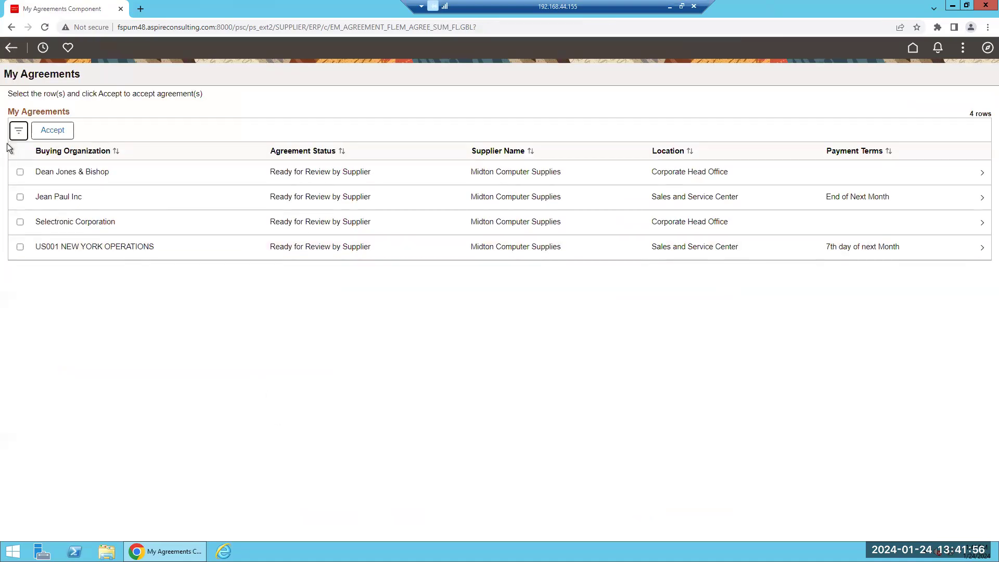
{"action": "left_click", "coordinate": [12, 49]}
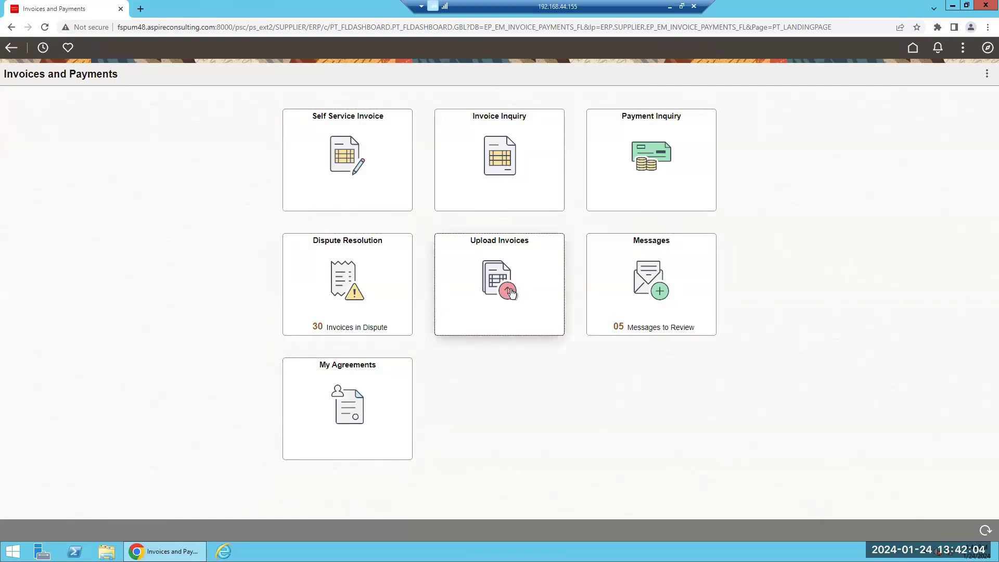
Start a new self-service invoice with Invoice ID 4321
{"action": "left_click", "coordinate": [334, 159]}
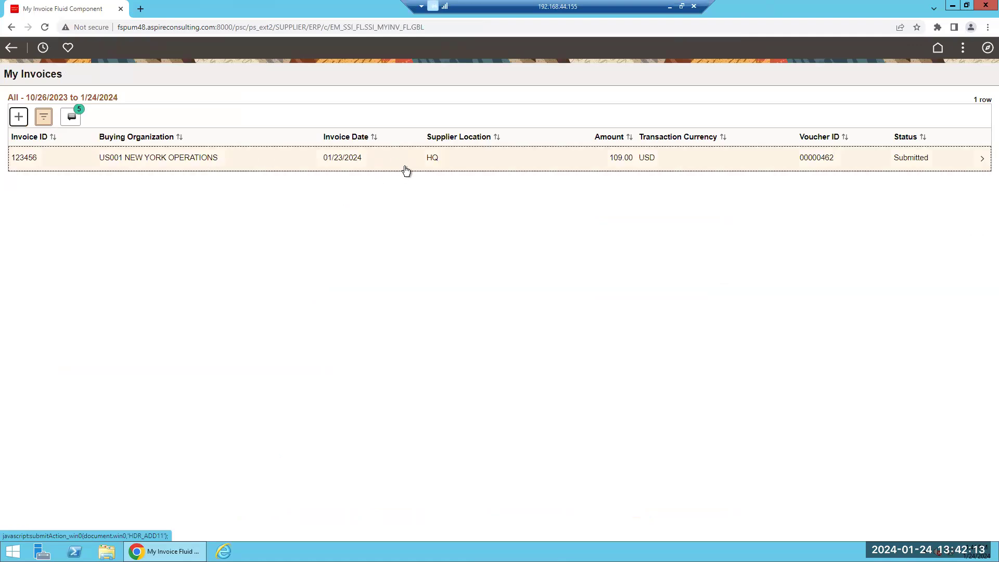
{"action": "left_click", "coordinate": [19, 116]}
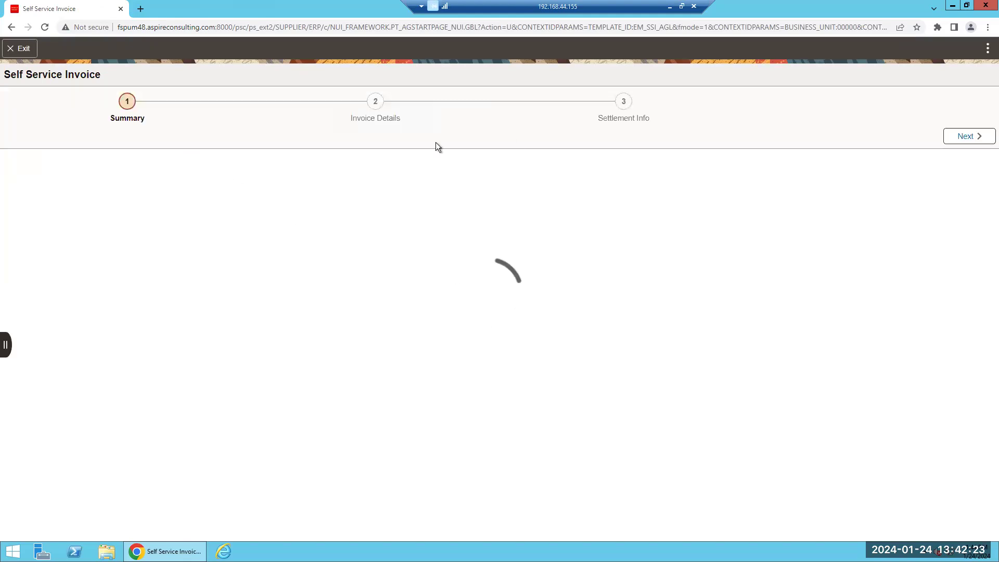
{"action": "left_click", "coordinate": [221, 284]}
{"action": "type", "text": "4321"}
{"action": "left_click", "coordinate": [366, 308]}
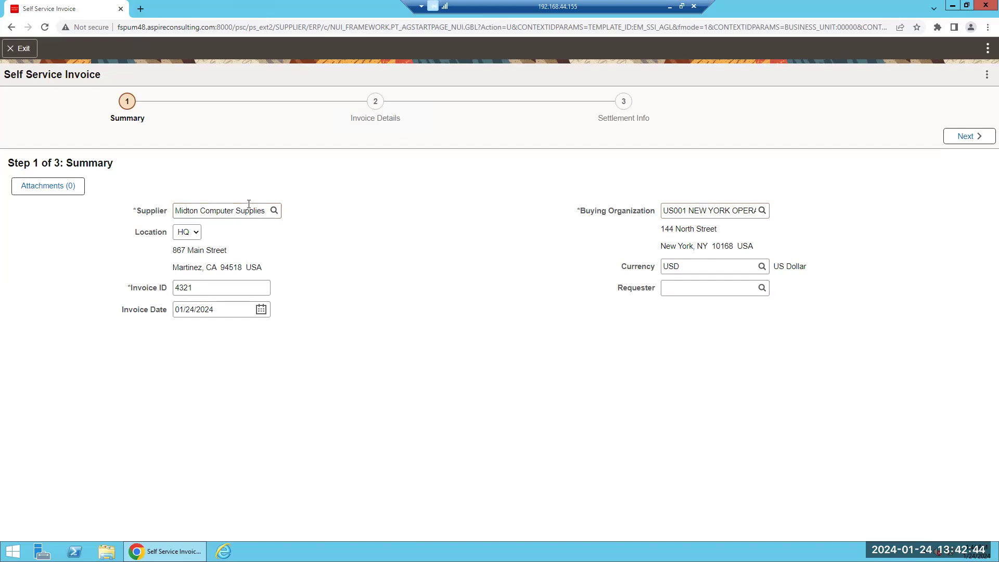
Advance the US001 invoice dated 01/24/2024 to Invoice Details, Step 2 of 3
{"action": "left_click", "coordinate": [961, 138]}
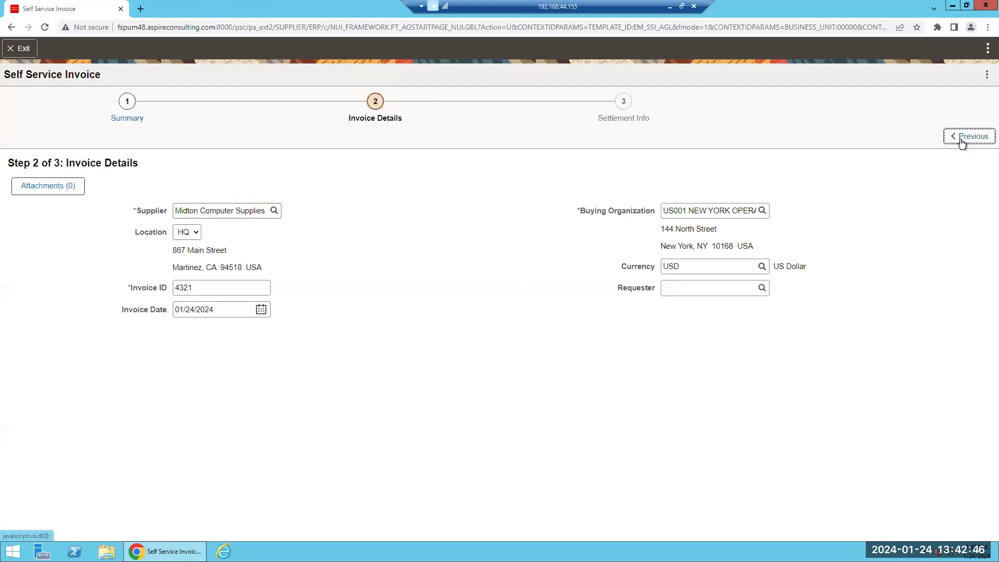
{"action": "left_click", "coordinate": [45, 206]}
{"action": "left_click", "coordinate": [139, 203]}
{"action": "left_click", "coordinate": [218, 211]}
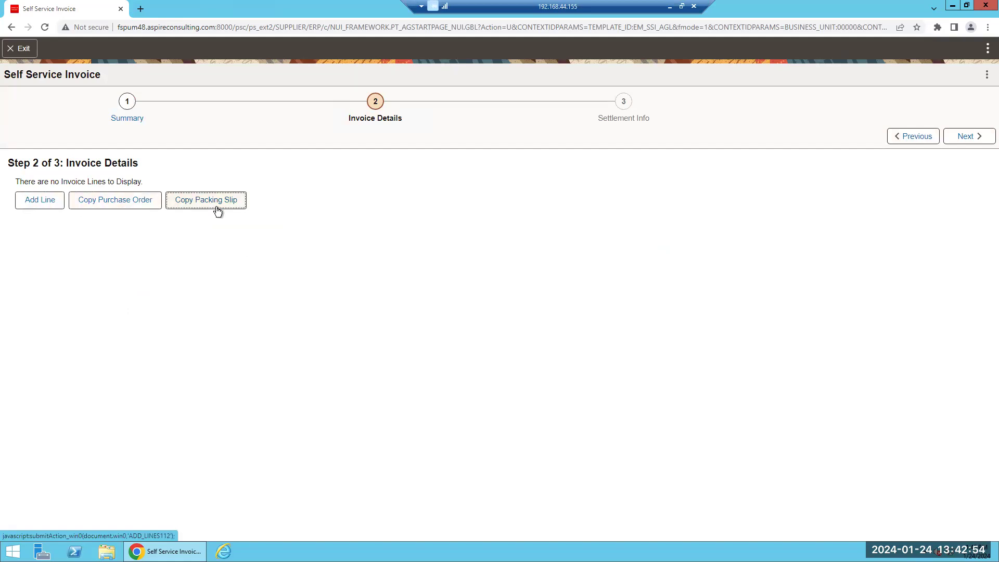
{"action": "left_click", "coordinate": [124, 202]}
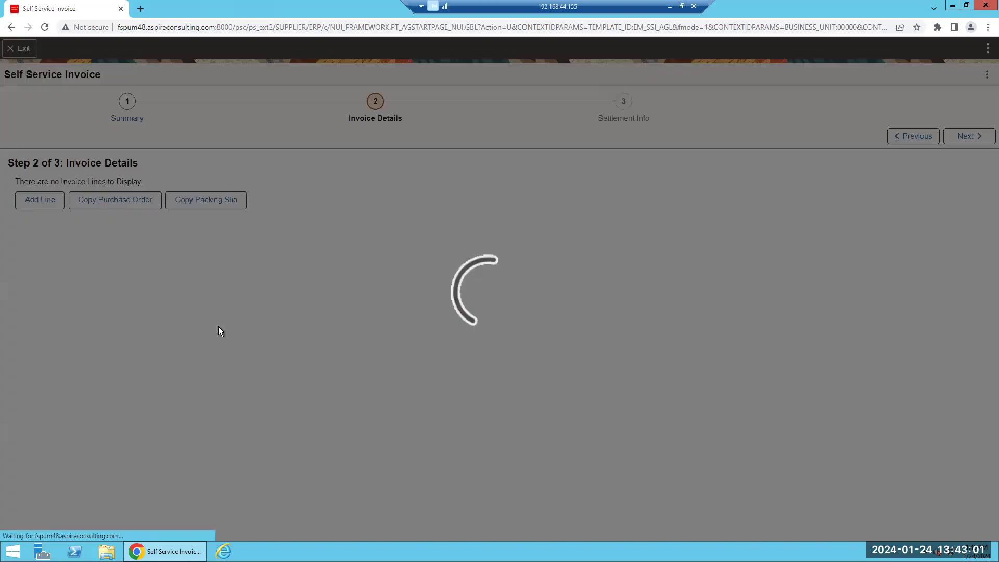
{"action": "scroll", "coordinate": [497, 381], "scroll_direction": "down", "scroll_amount": 2}
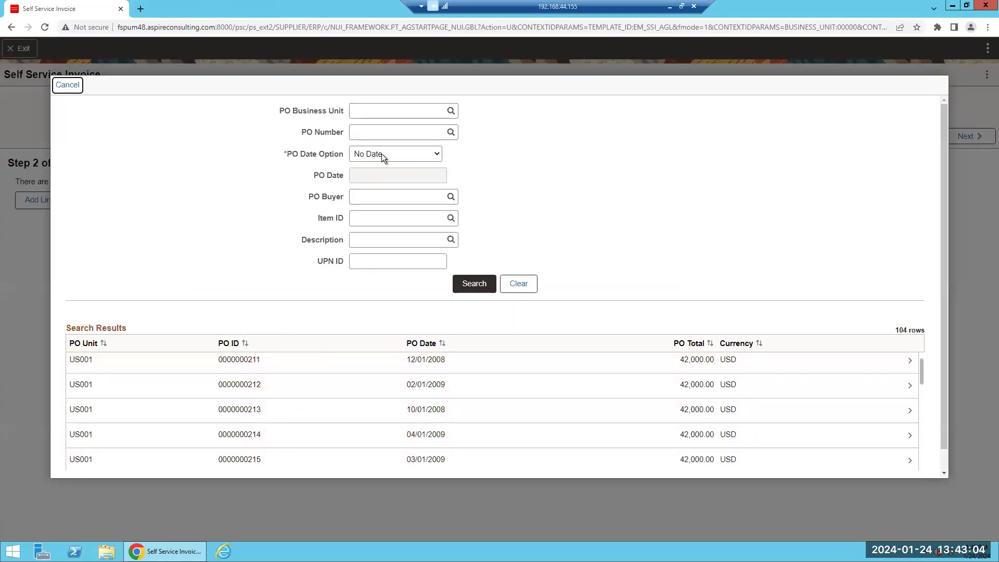
{"action": "left_click", "coordinate": [367, 391]}
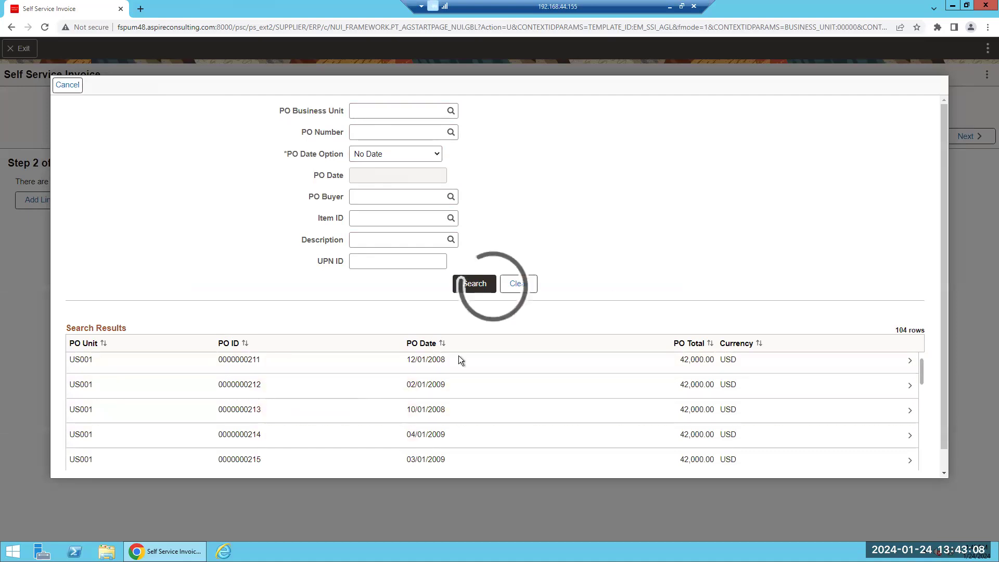
{"action": "left_click", "coordinate": [74, 260]}
{"action": "left_click", "coordinate": [73, 260]}
{"action": "left_click", "coordinate": [73, 284]}
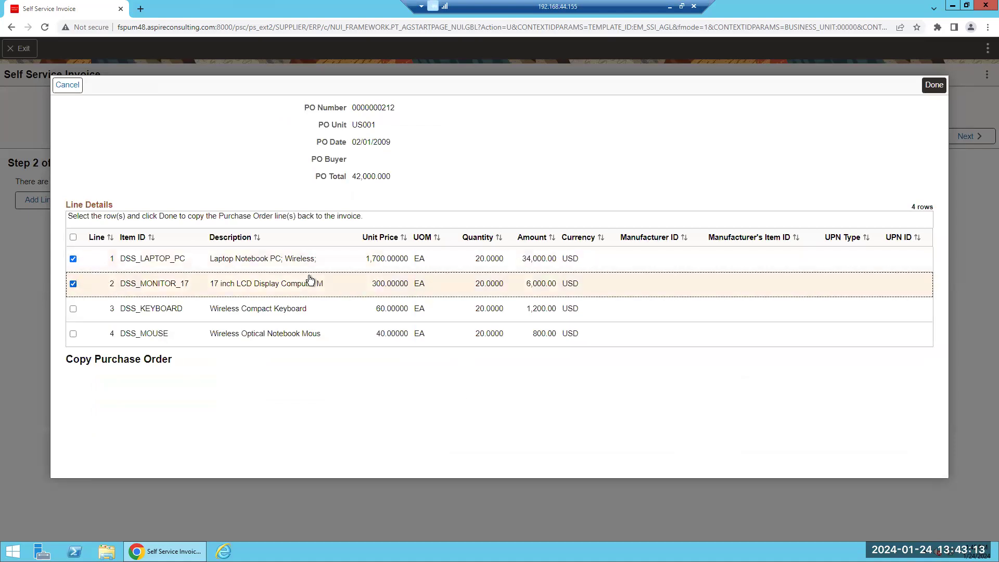
{"action": "left_click", "coordinate": [932, 87]}
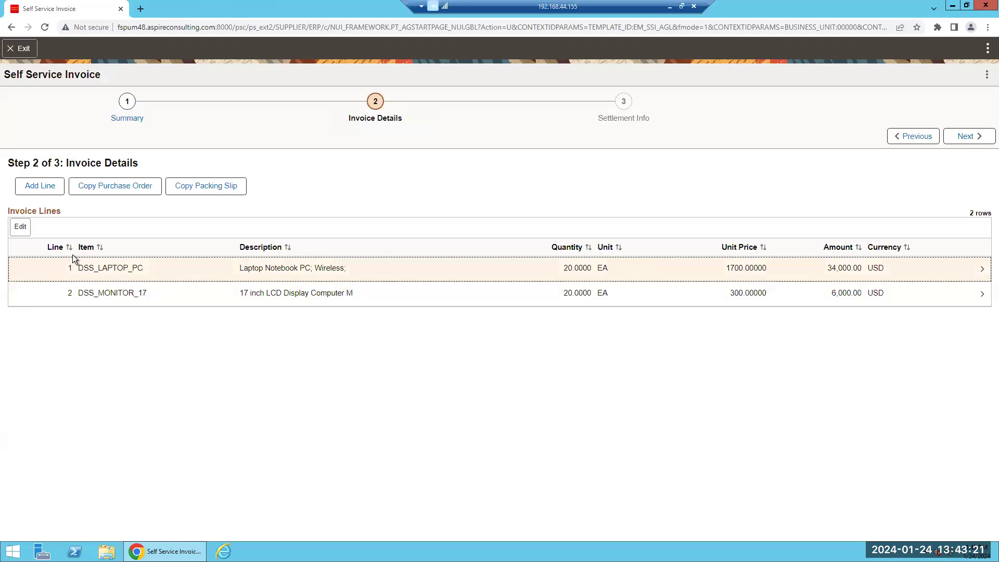
Cancel a blank third line and advance to Settlement Info showing 40,000.00 USD, terms 2/10 Net30
{"action": "left_click", "coordinate": [50, 187]}
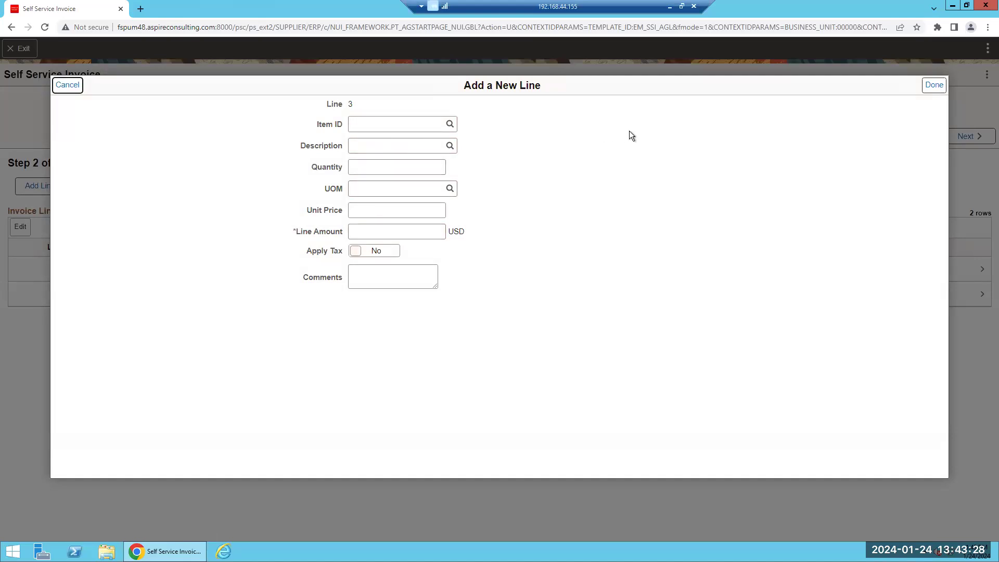
{"action": "left_click", "coordinate": [933, 86]}
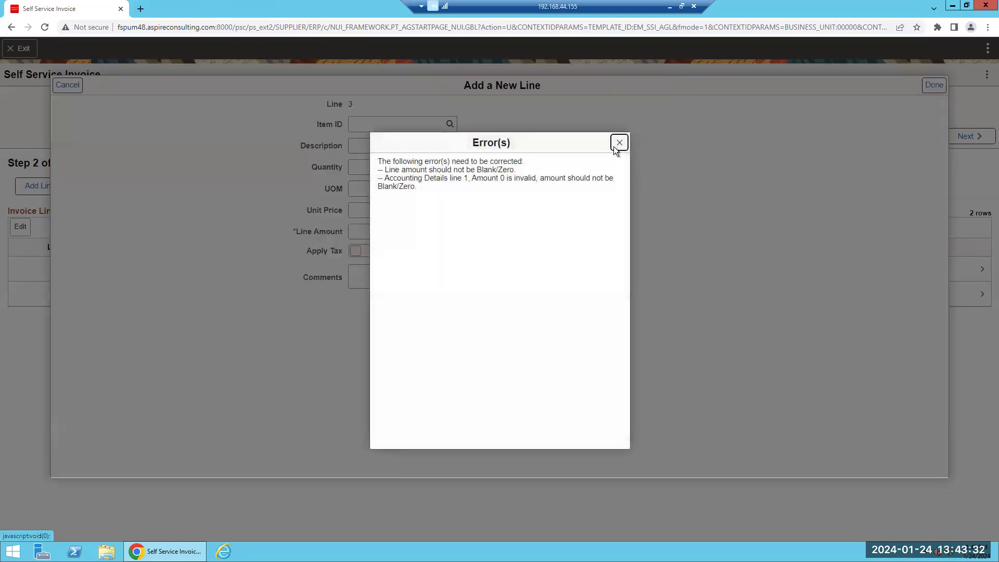
{"action": "left_click", "coordinate": [615, 146]}
{"action": "left_click", "coordinate": [65, 86]}
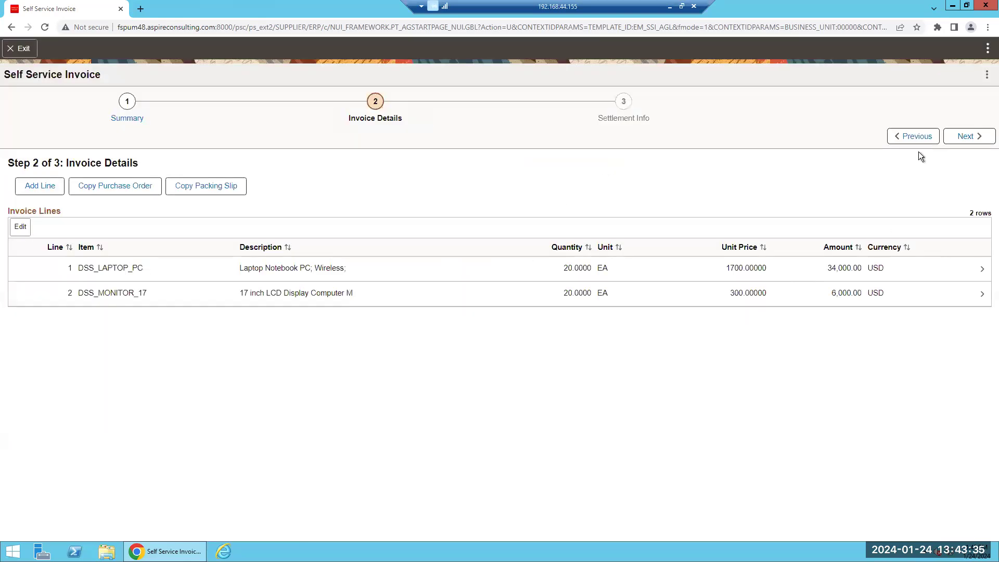
{"action": "left_click", "coordinate": [966, 137]}
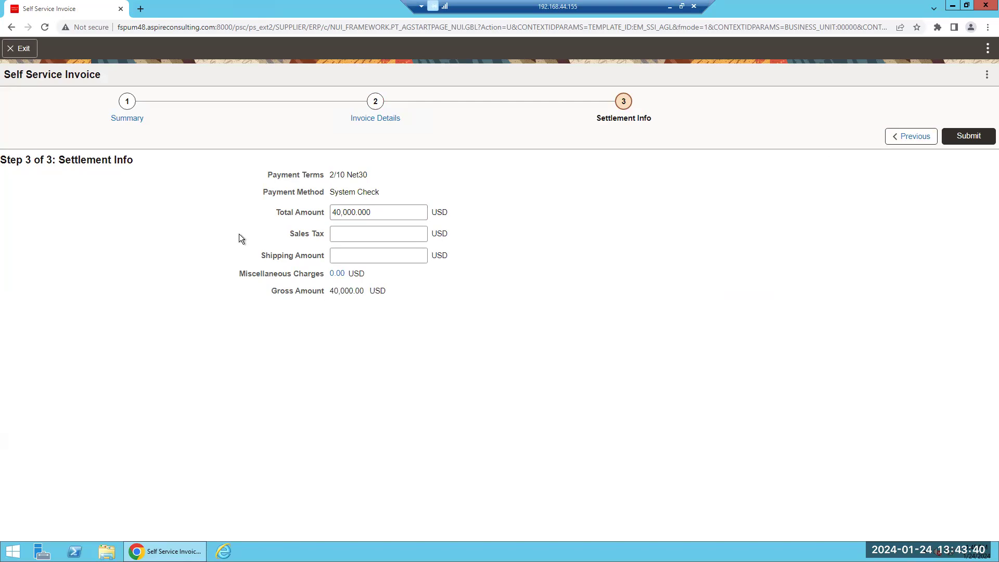
Submit invoice 4321 for 40,000.00 USD and confirm the submission
{"action": "left_click", "coordinate": [950, 135]}
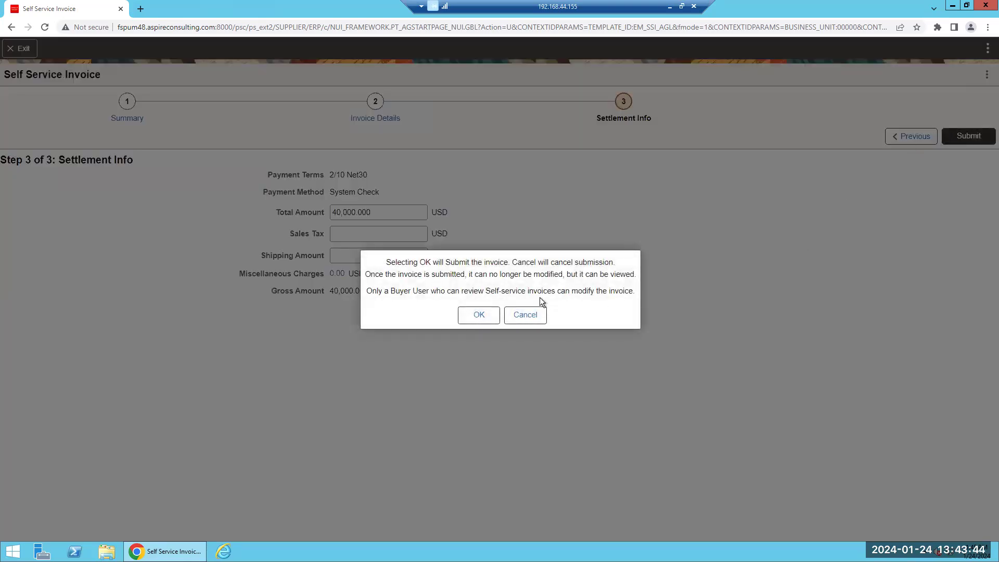
{"action": "left_click", "coordinate": [479, 316]}
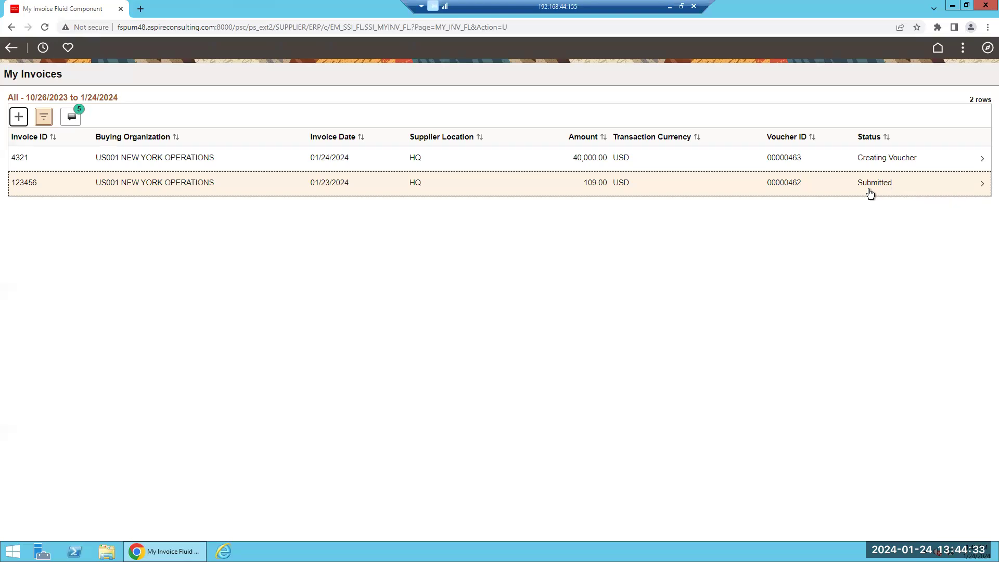
Review invoice 4321 and its DSS_MONITOR_17 line details, then return to the home page
{"action": "left_click", "coordinate": [555, 161]}
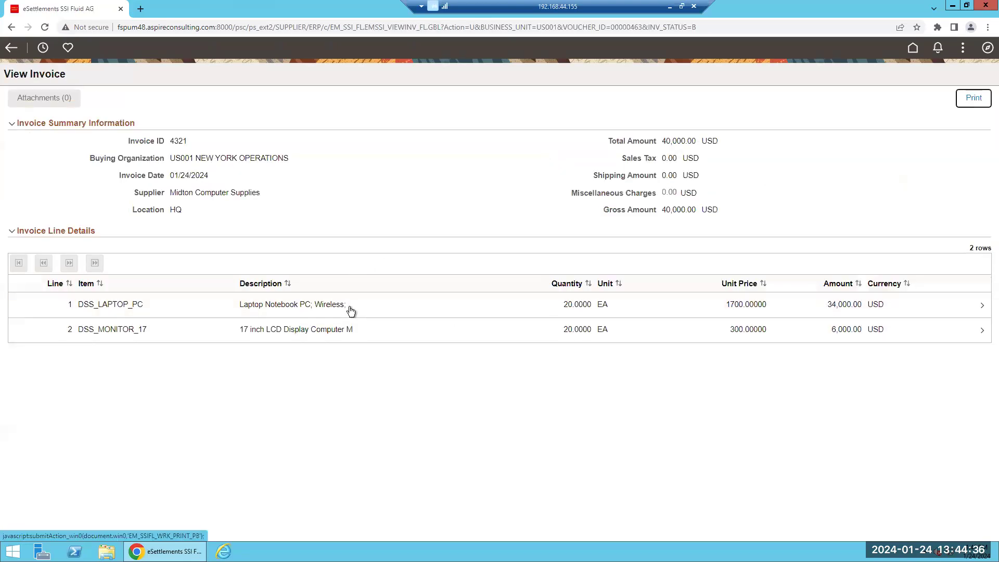
{"action": "left_click", "coordinate": [354, 326]}
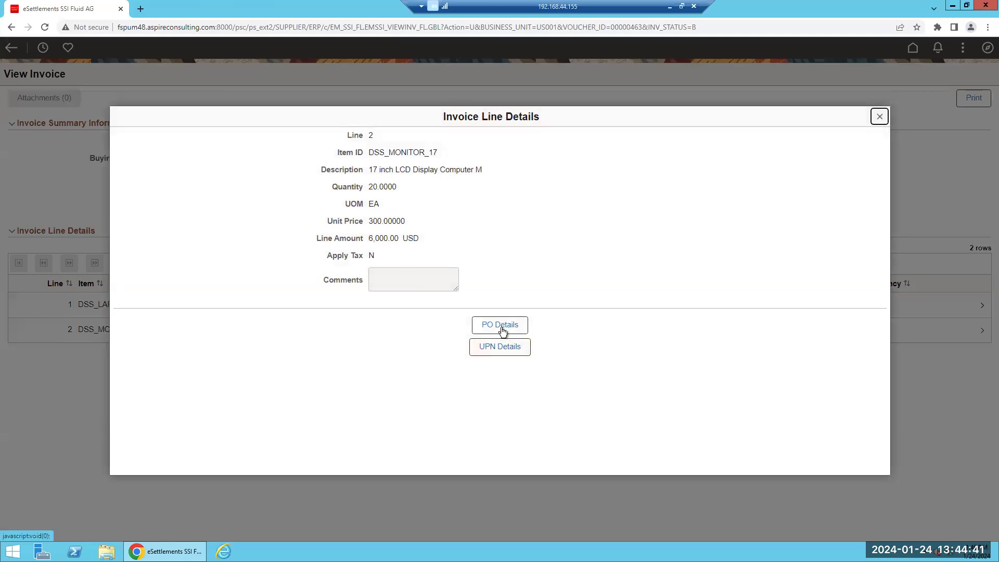
{"action": "left_click", "coordinate": [880, 118]}
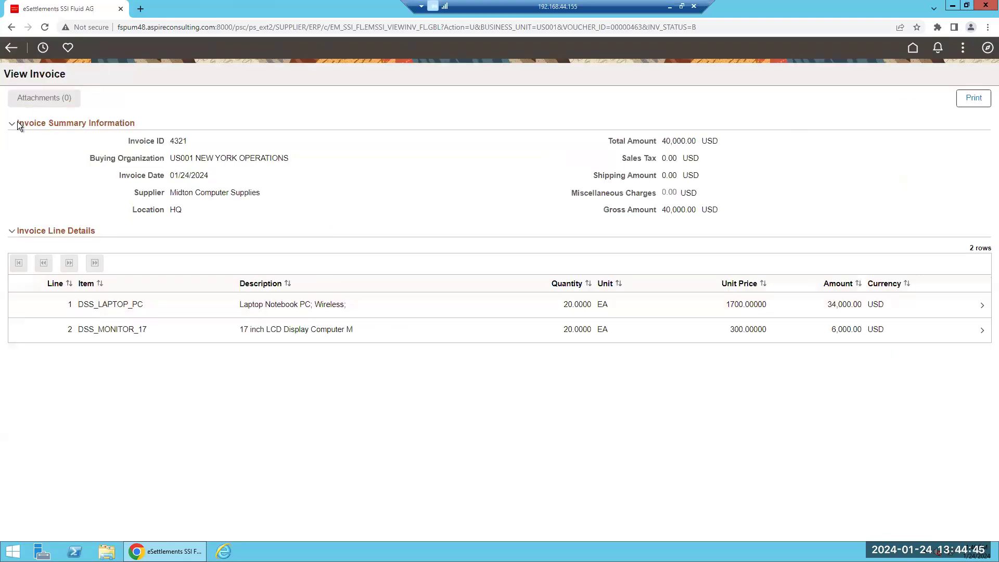
{"action": "left_click", "coordinate": [10, 48]}
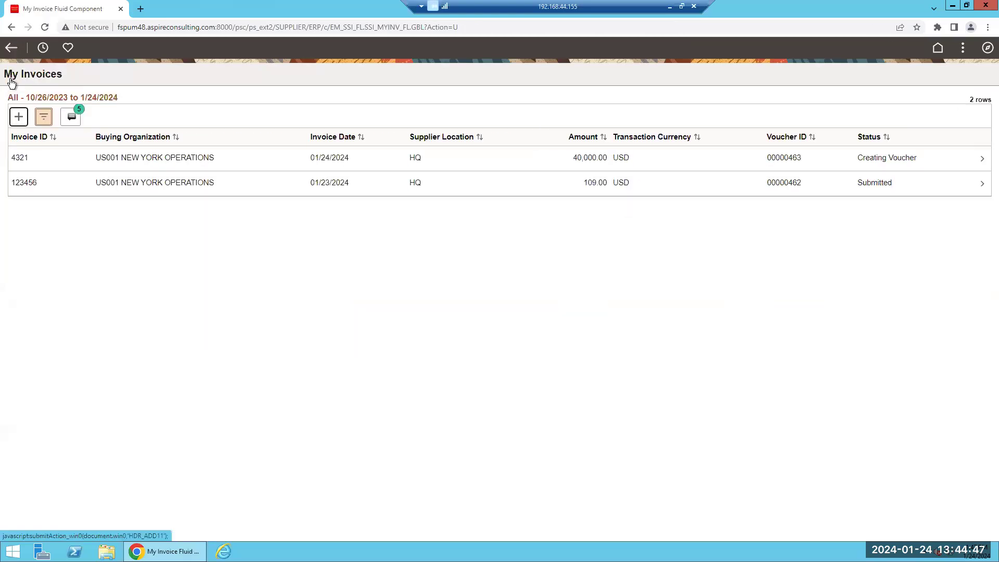
{"action": "left_click", "coordinate": [10, 51]}
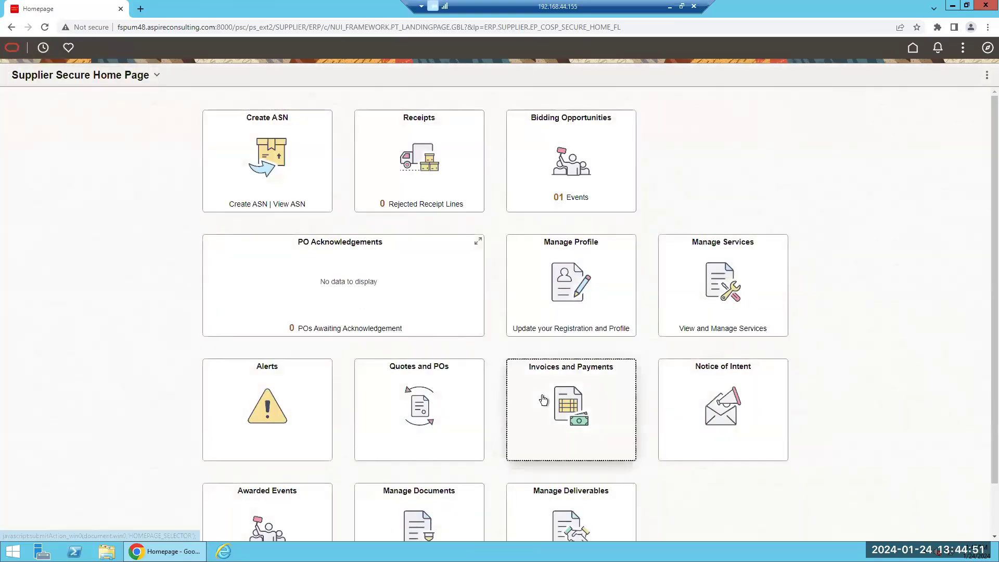
Open the Upload Invoices page from Invoices and Payments, then go back to the dashboard
{"action": "left_click", "coordinate": [543, 399]}
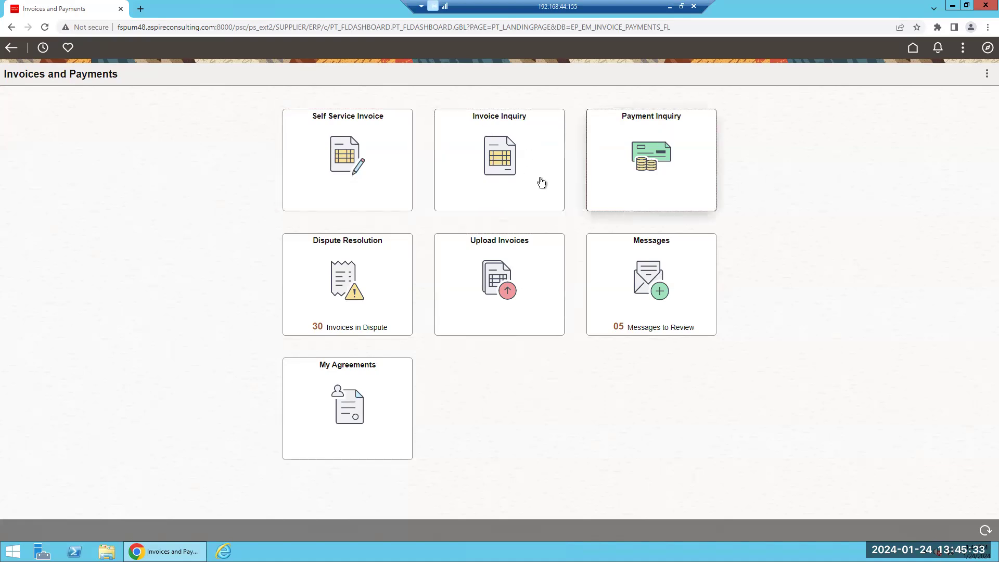
{"action": "left_click", "coordinate": [494, 279]}
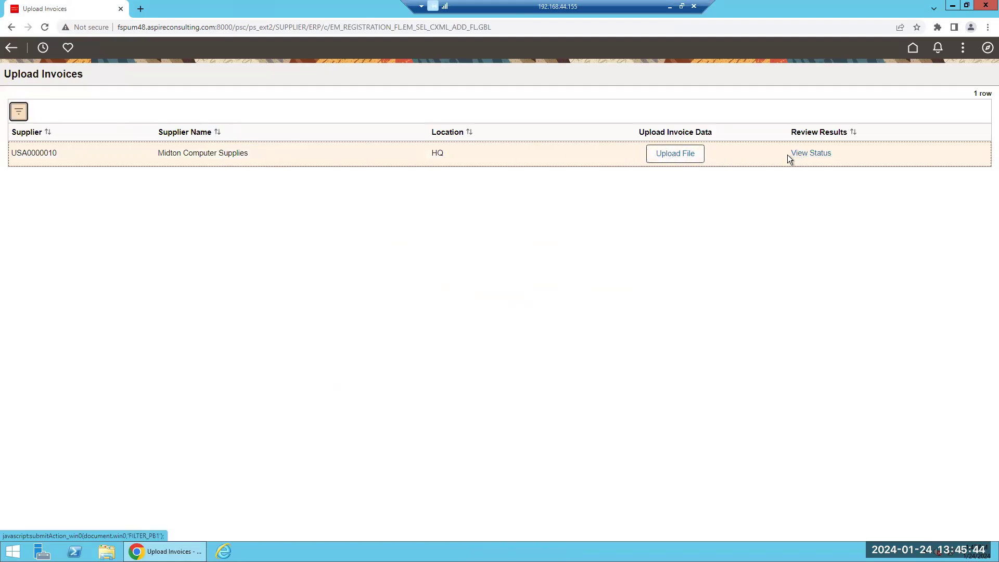
{"action": "left_click", "coordinate": [694, 156]}
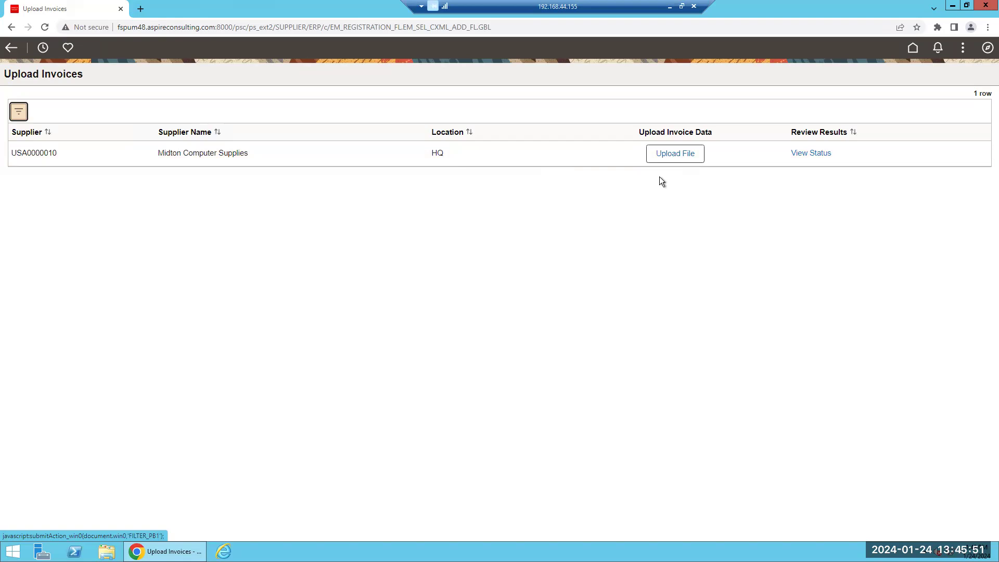
{"action": "left_click", "coordinate": [11, 49]}
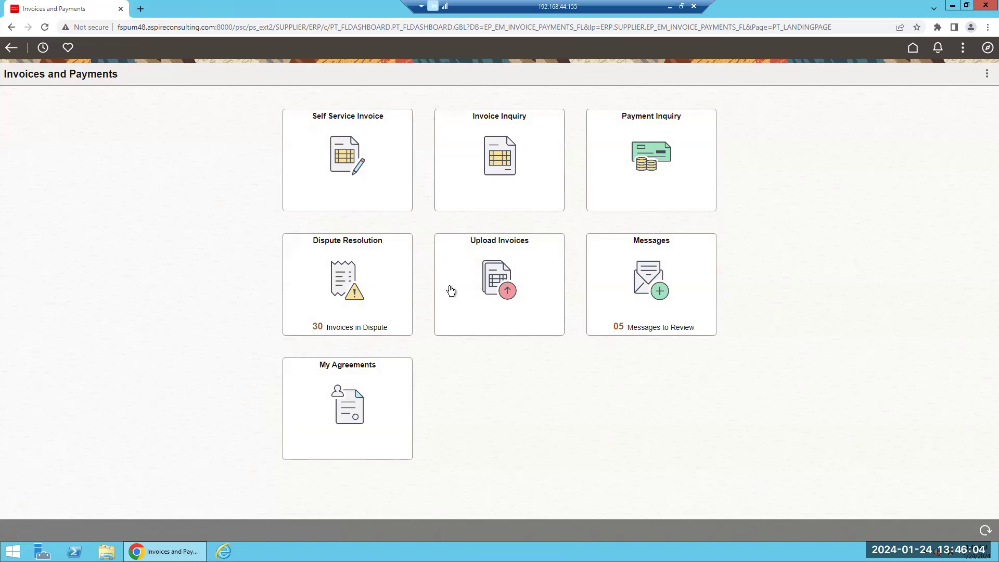
{"action": "left_click", "coordinate": [334, 144]}
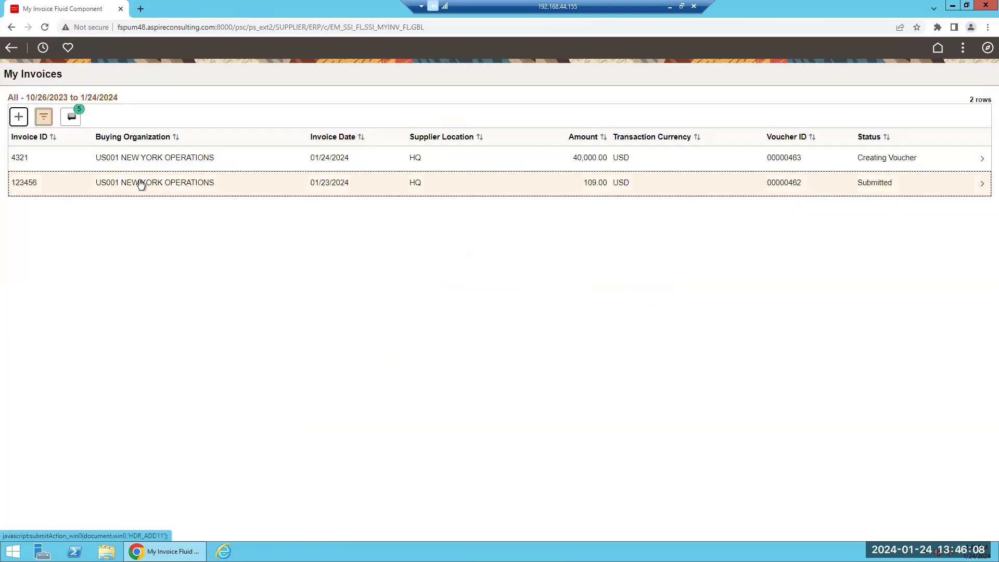
{"action": "left_click", "coordinate": [341, 187]}
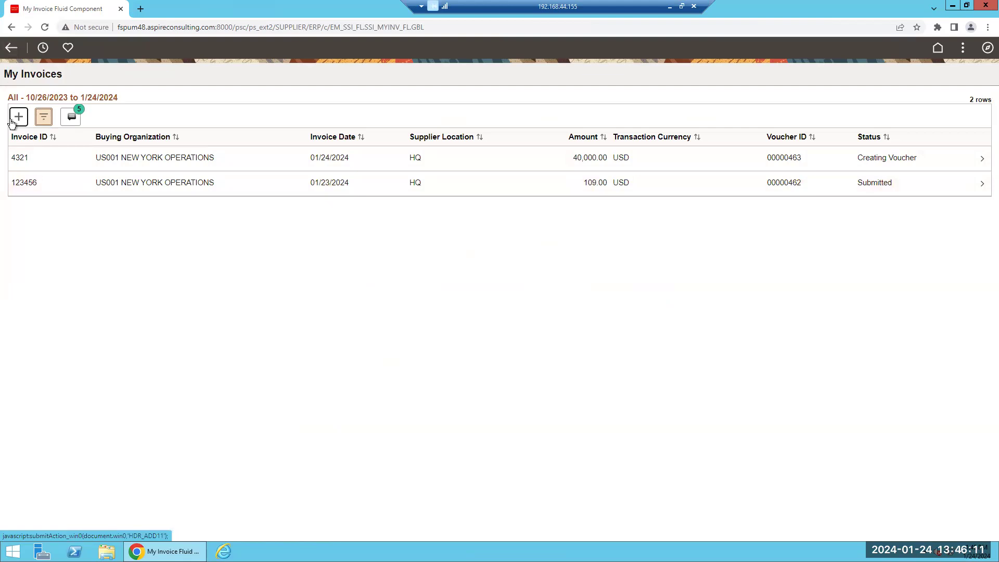
{"action": "left_click", "coordinate": [11, 47]}
{"action": "left_click", "coordinate": [489, 160]}
{"action": "left_click", "coordinate": [490, 160]}
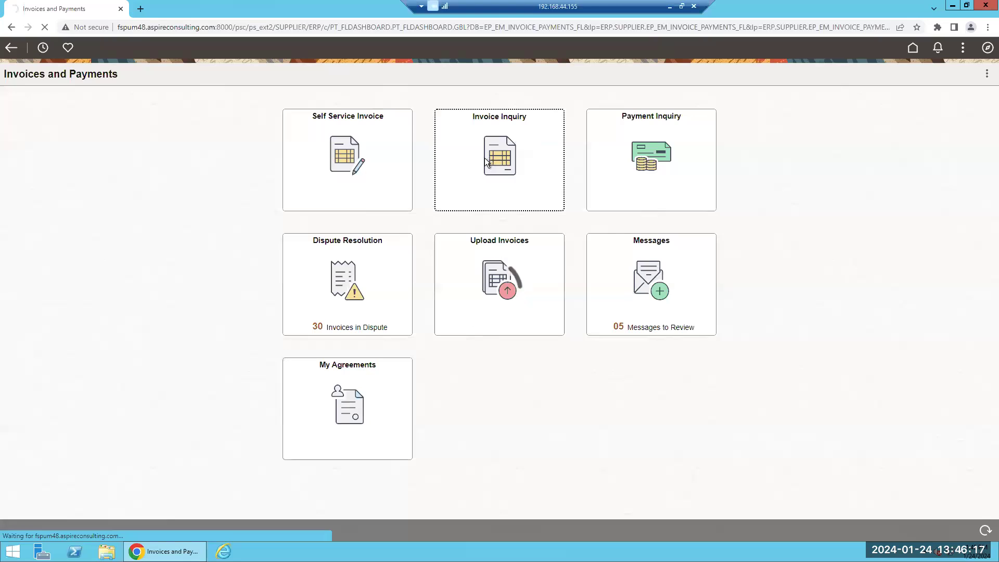
{"action": "left_click", "coordinate": [480, 164]}
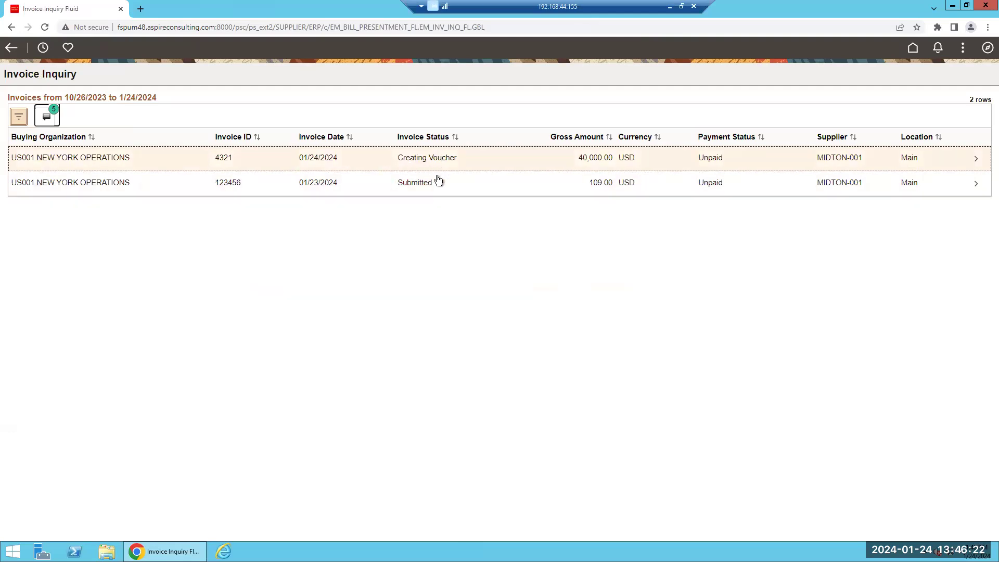
{"action": "left_click", "coordinate": [446, 186]}
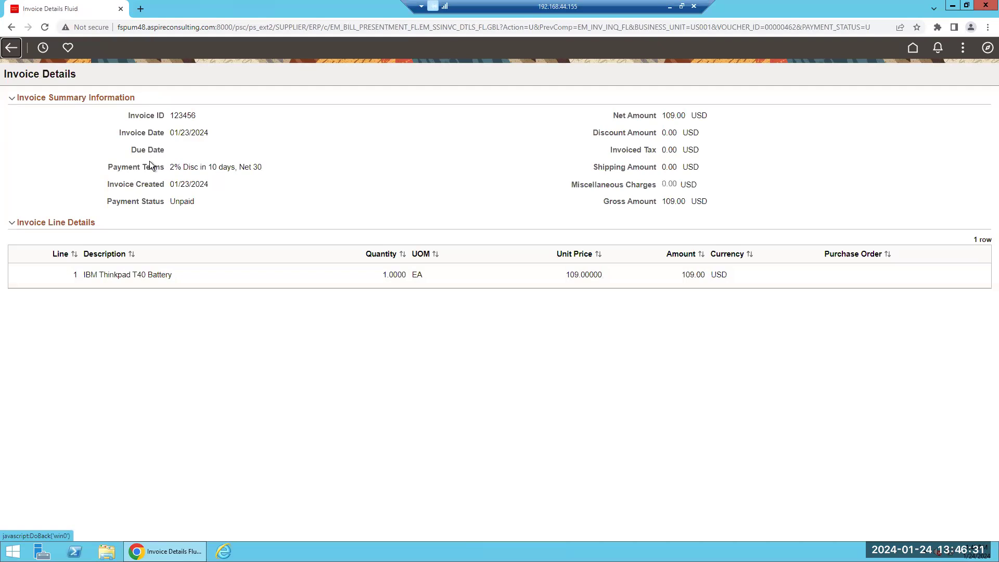
{"action": "left_click", "coordinate": [370, 274]}
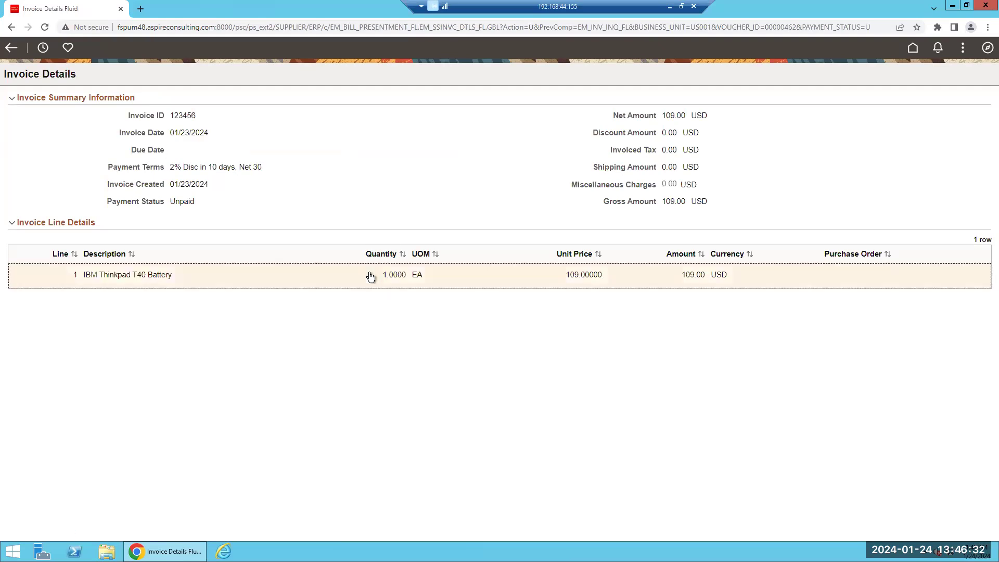
{"action": "left_click", "coordinate": [302, 281]}
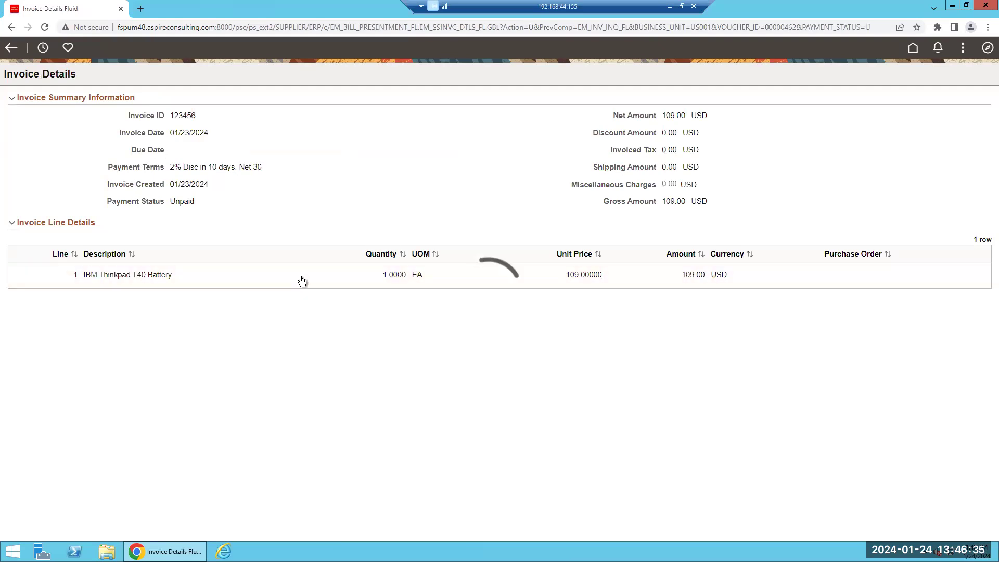
{"action": "left_click", "coordinate": [379, 280]}
{"action": "left_click", "coordinate": [122, 282]}
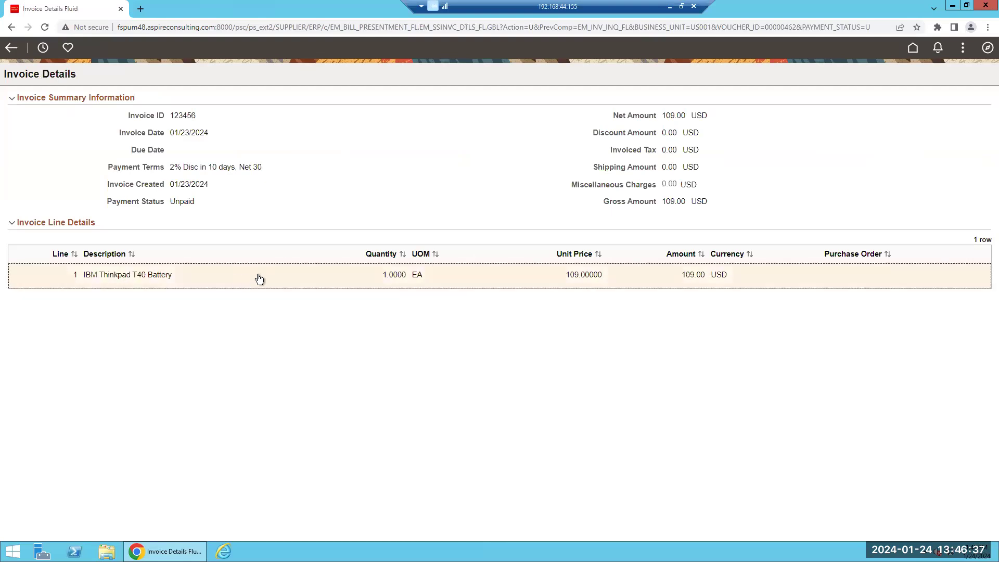
{"action": "left_click", "coordinate": [12, 52]}
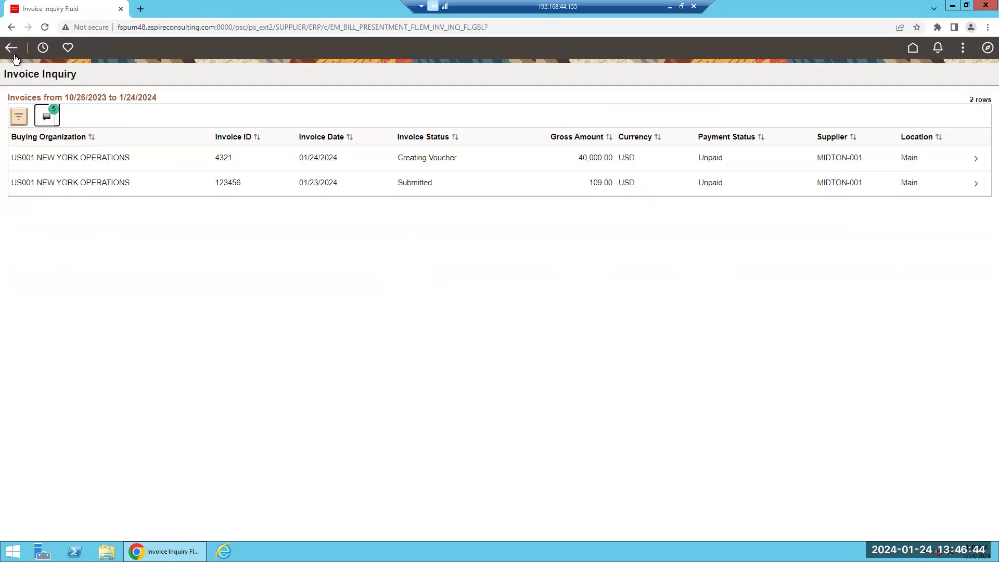
{"action": "left_click", "coordinate": [14, 51]}
Open Payment Inquiry and view the details of payment F2000207P3
{"action": "left_click", "coordinate": [686, 155]}
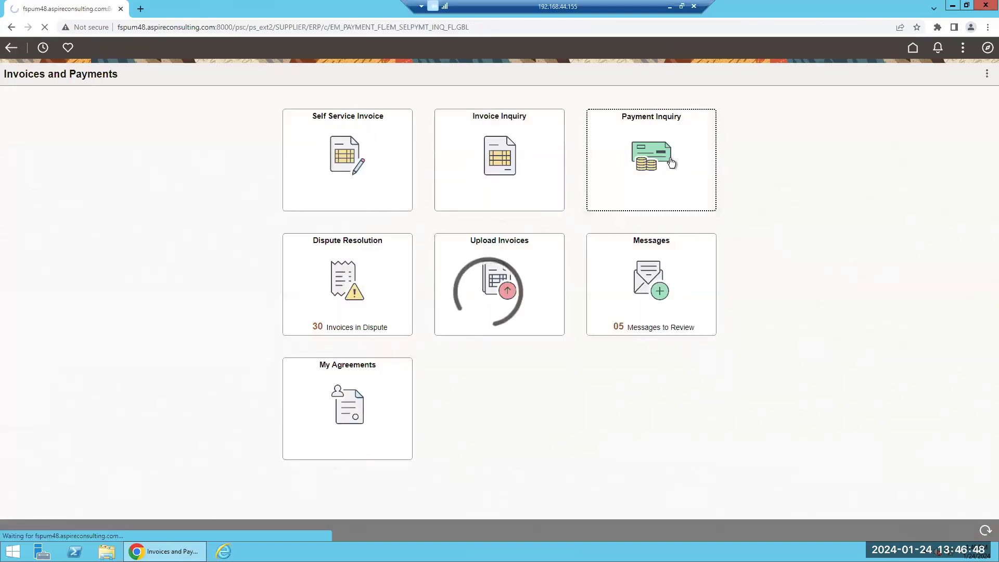
{"action": "double_click", "coordinate": [113, 100]}
{"action": "left_click", "coordinate": [172, 100]}
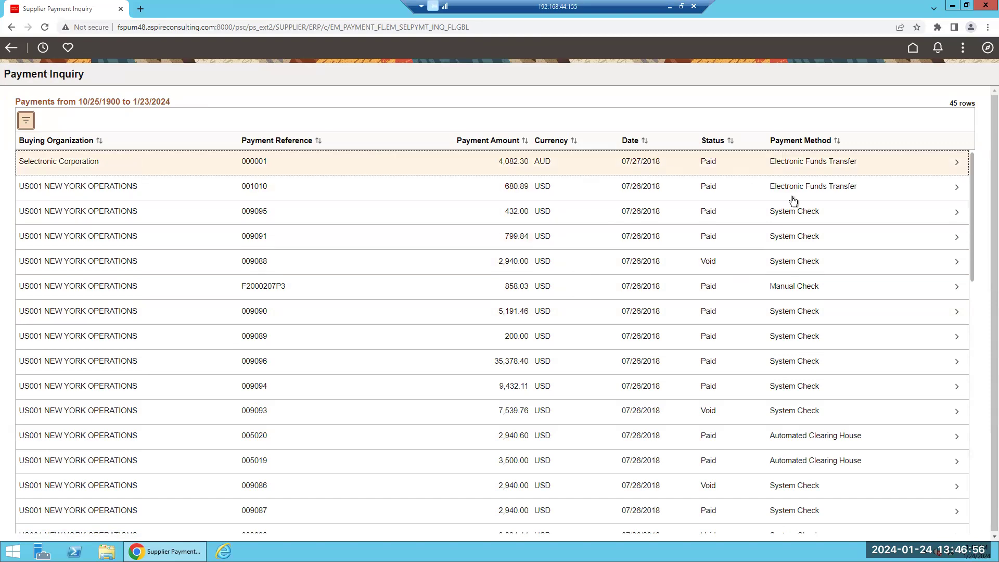
{"action": "left_click", "coordinate": [345, 296]}
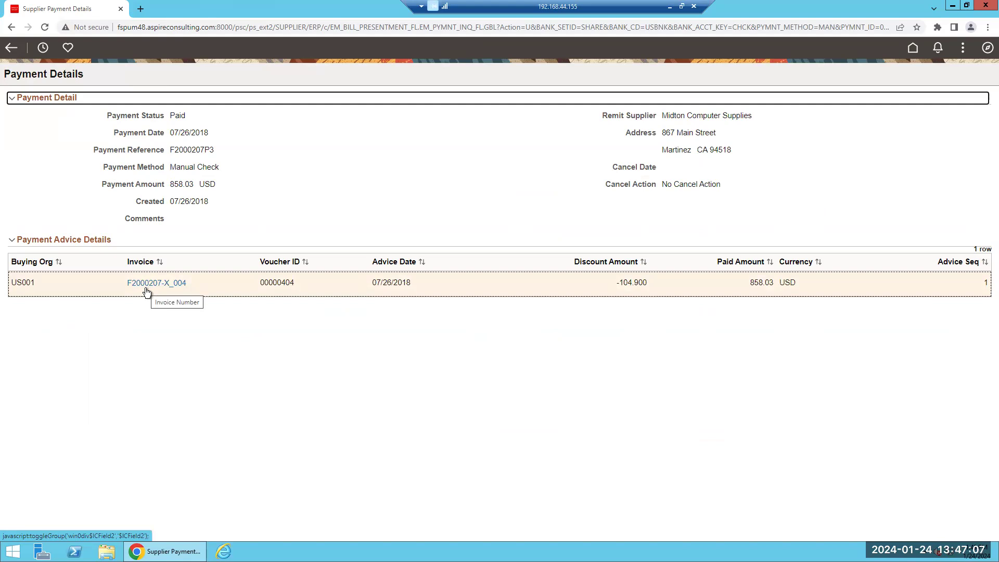
Review invoice F2000207-X_004 paid by it, then return to the supplier home page
{"action": "left_click", "coordinate": [174, 285]}
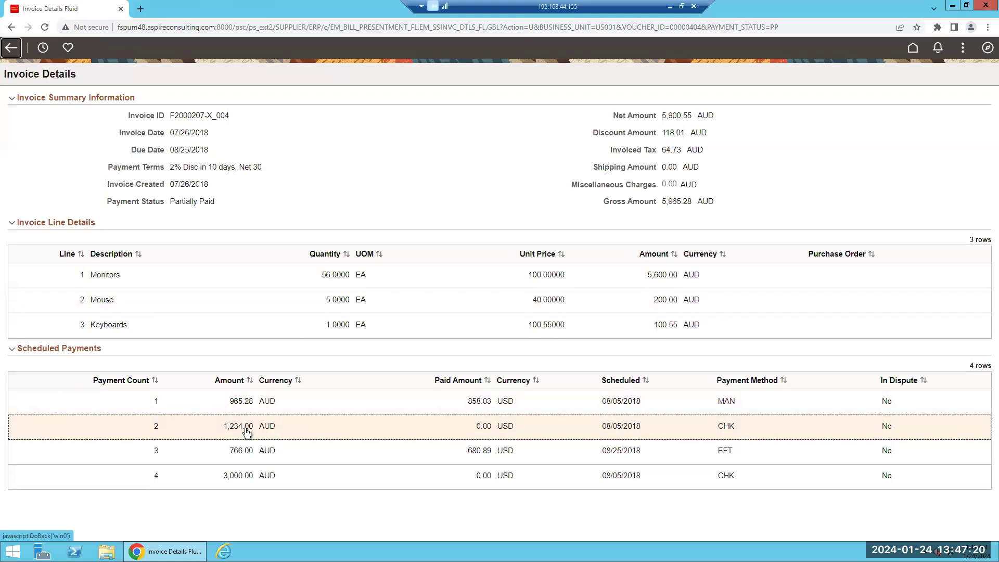
{"action": "left_click", "coordinate": [8, 50]}
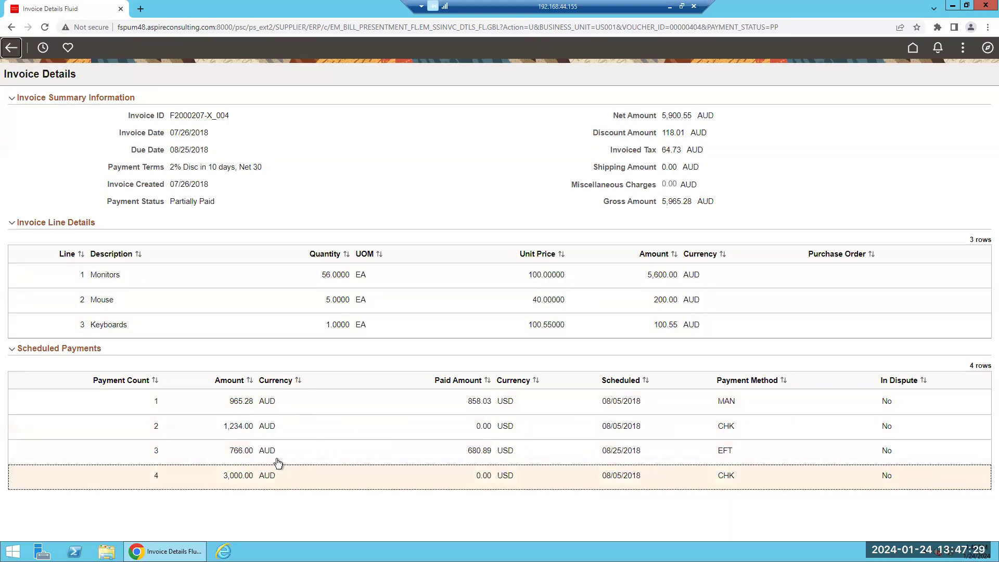
{"action": "left_click", "coordinate": [10, 50]}
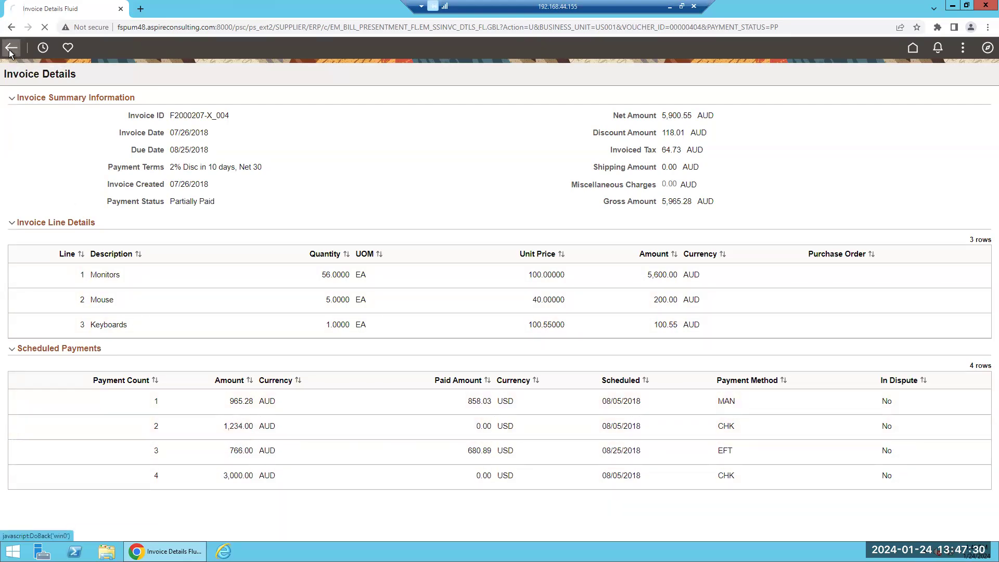
{"action": "left_click", "coordinate": [11, 50]}
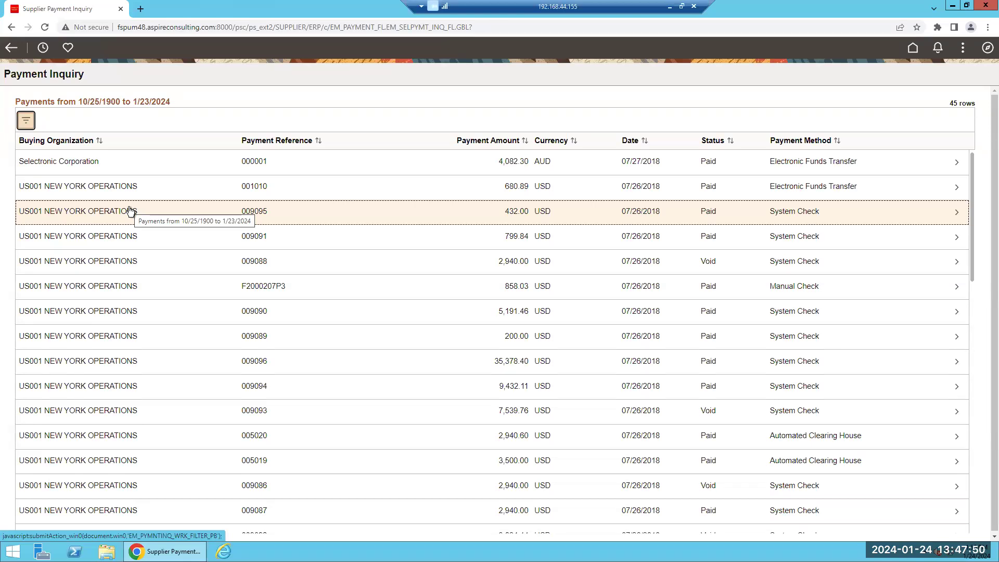
{"action": "left_click", "coordinate": [914, 48]}
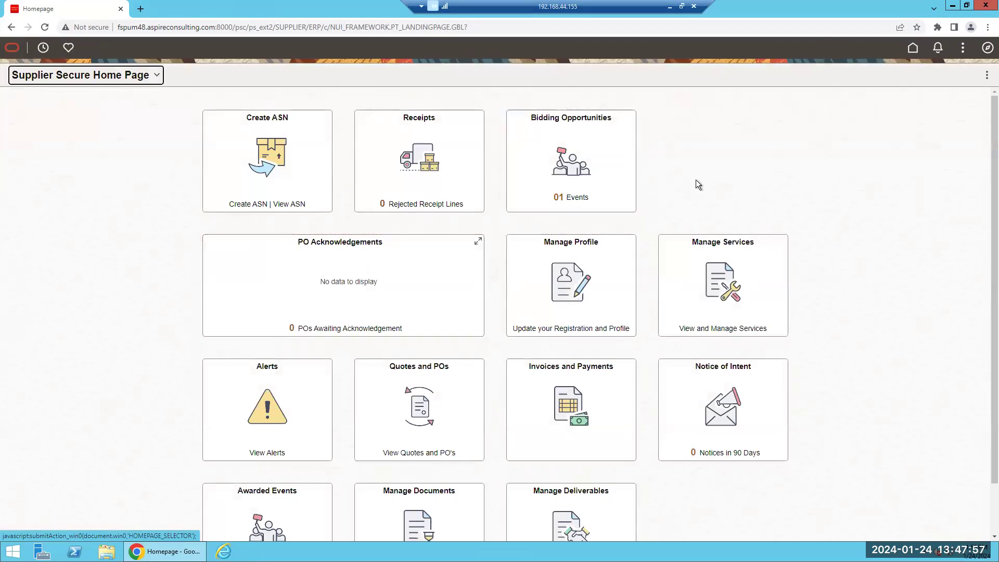
Open the Supplier Dashboard through the NavBar menu's eSettlements section
{"action": "left_click", "coordinate": [987, 48]}
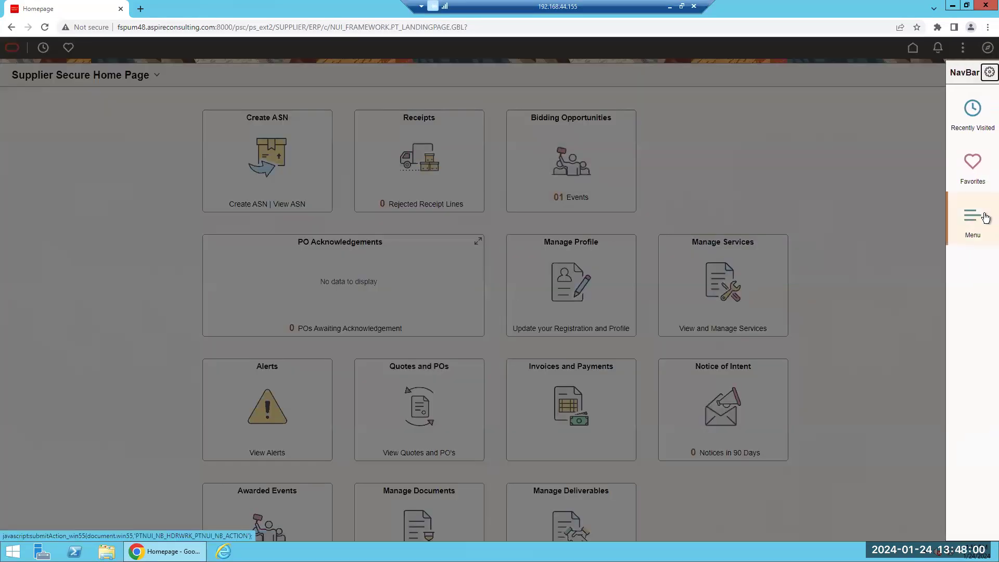
{"action": "left_click", "coordinate": [973, 223]}
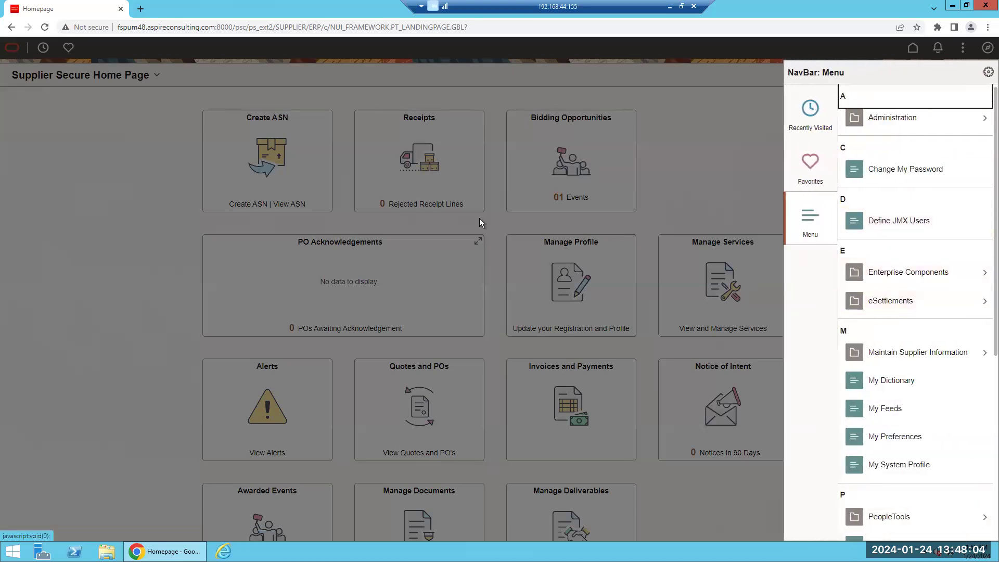
{"action": "left_click", "coordinate": [903, 307]}
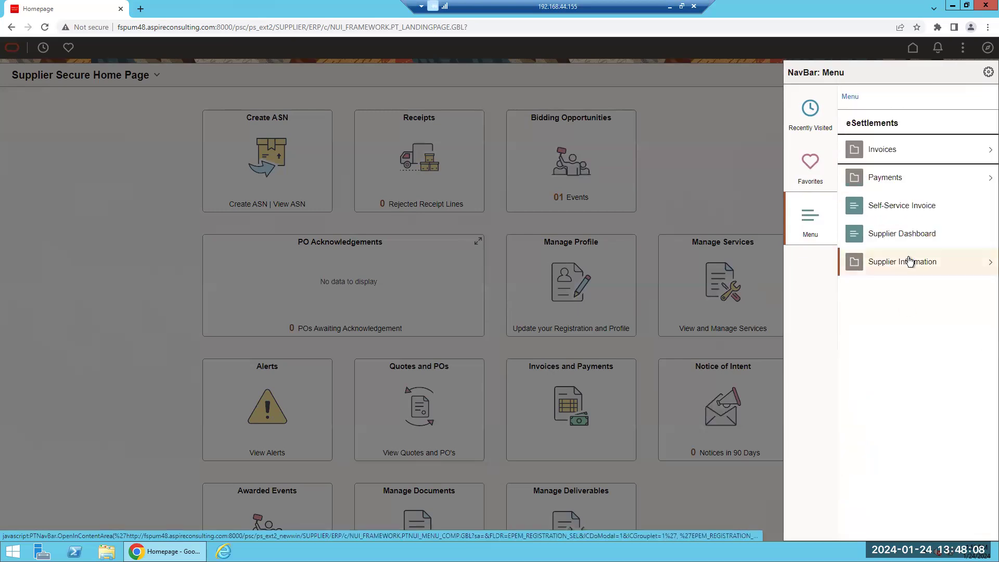
{"action": "left_click", "coordinate": [913, 235]}
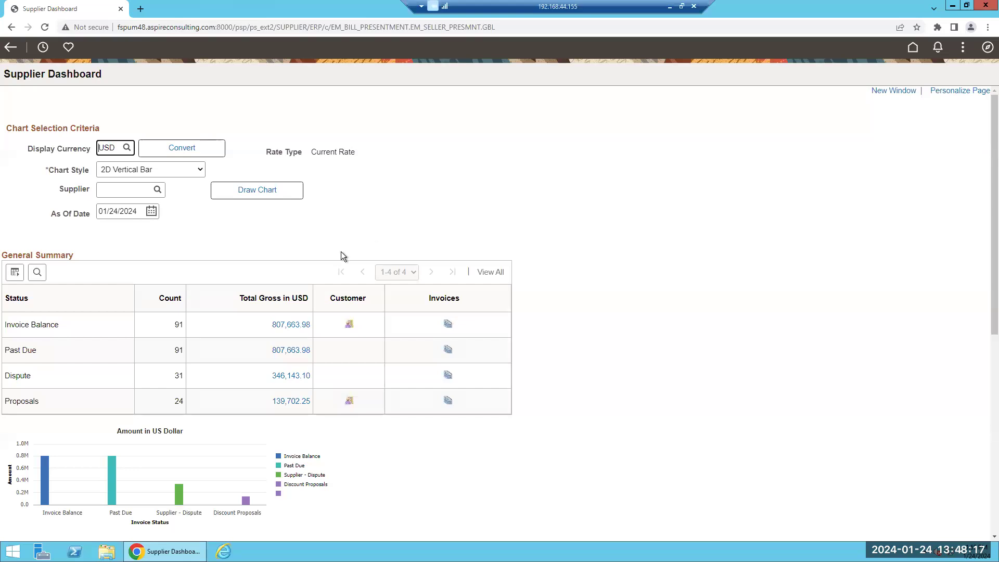
Inspect the Past Due summary rows and list the invoices behind the Invoice Balance total
{"action": "left_click", "coordinate": [577, 312]}
{"action": "left_click", "coordinate": [71, 352]}
{"action": "left_click", "coordinate": [73, 375]}
{"action": "left_click", "coordinate": [76, 395]}
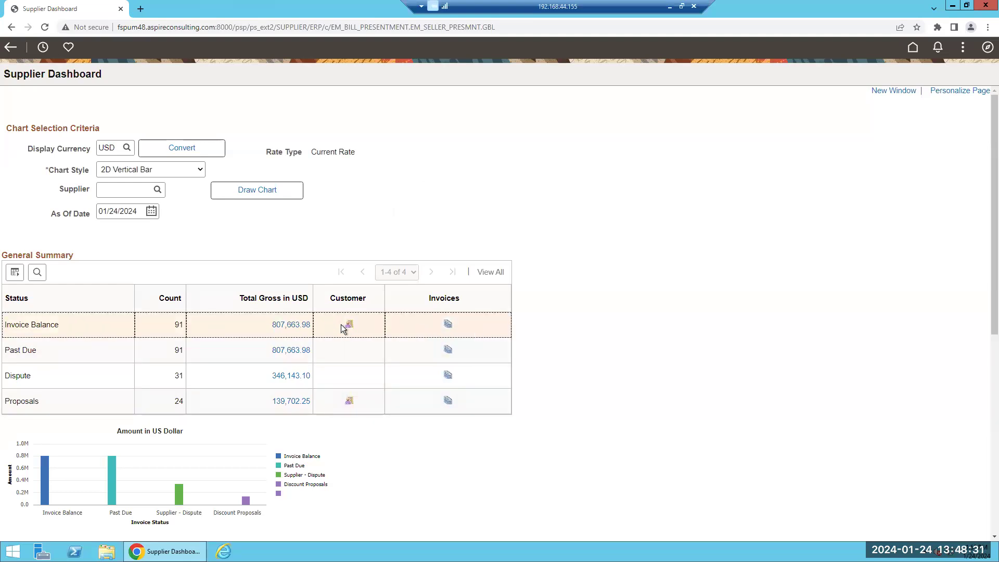
{"action": "scroll", "coordinate": [222, 321], "scroll_direction": "down", "scroll_amount": 3}
{"action": "scroll", "coordinate": [195, 318], "scroll_direction": "down", "scroll_amount": 4}
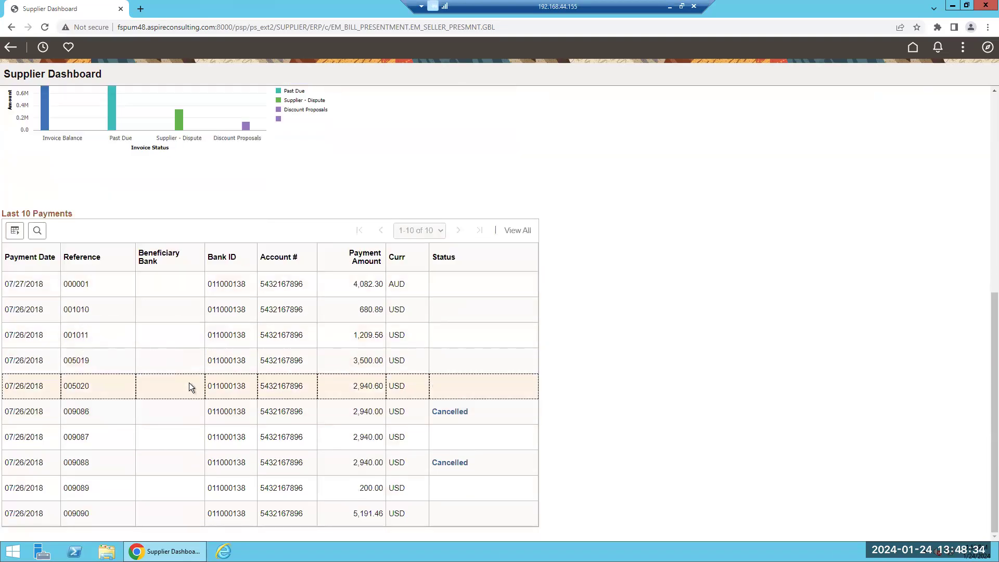
{"action": "scroll", "coordinate": [136, 370], "scroll_direction": "up", "scroll_amount": 7}
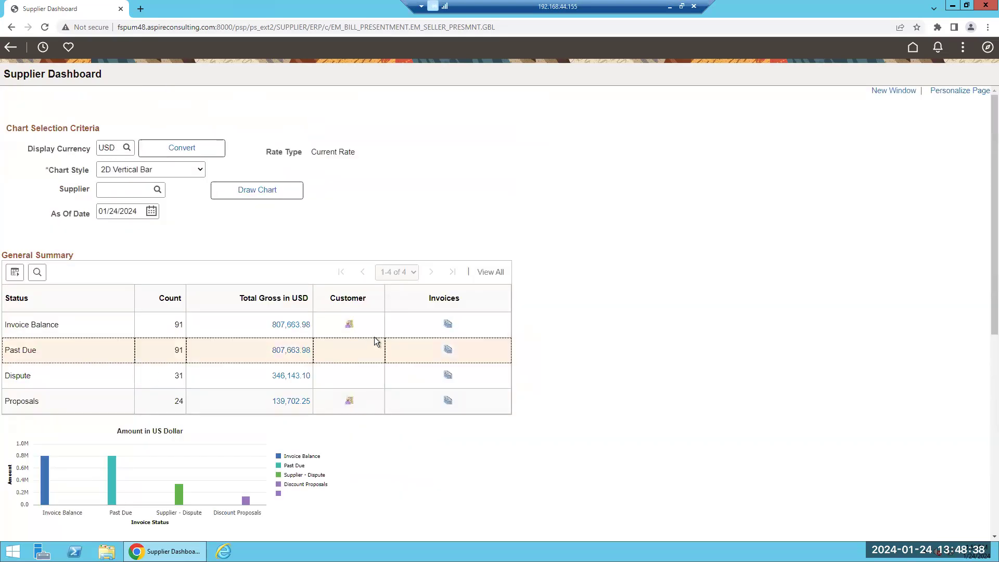
{"action": "left_click", "coordinate": [450, 325]}
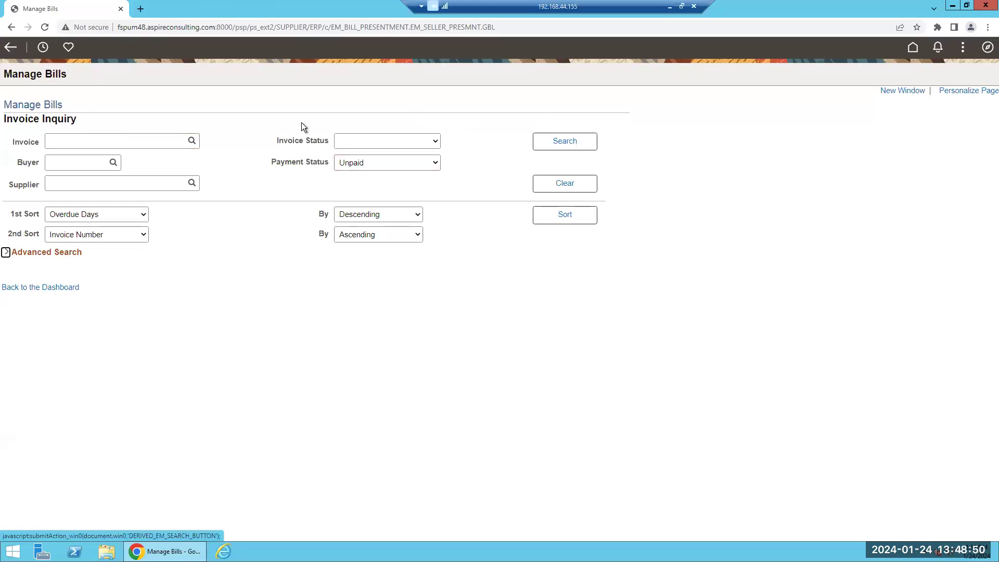
Return to the portal home, then present the PowerPoint deck's Q & A slide in slideshow
{"action": "left_click", "coordinate": [912, 47]}
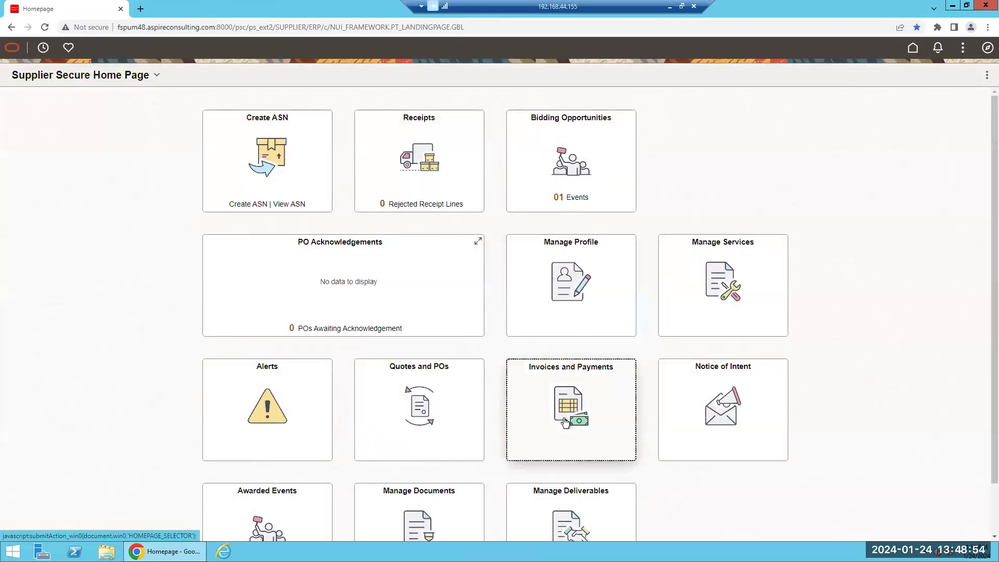
{"action": "left_click", "coordinate": [564, 418]}
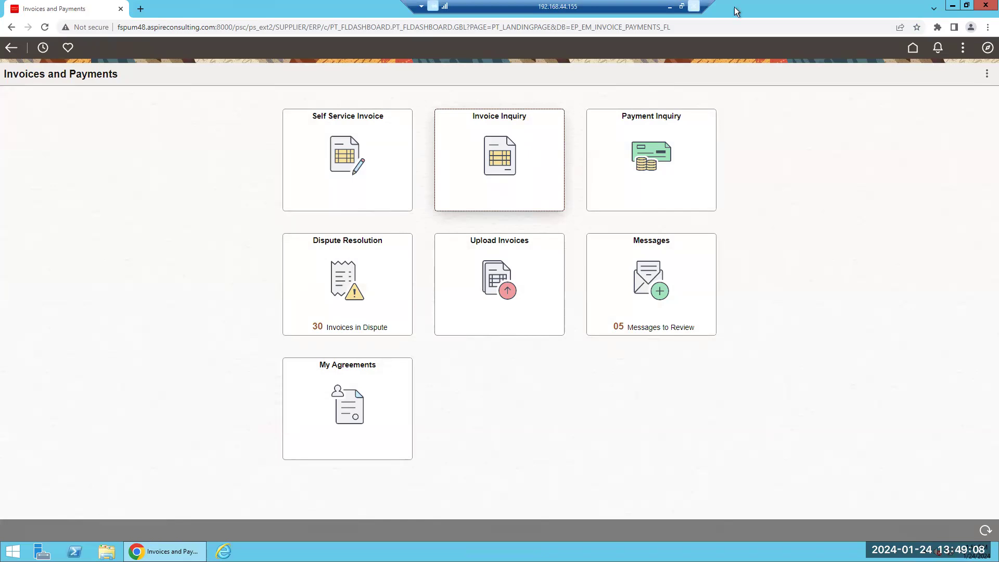
{"action": "left_click", "coordinate": [668, 6]}
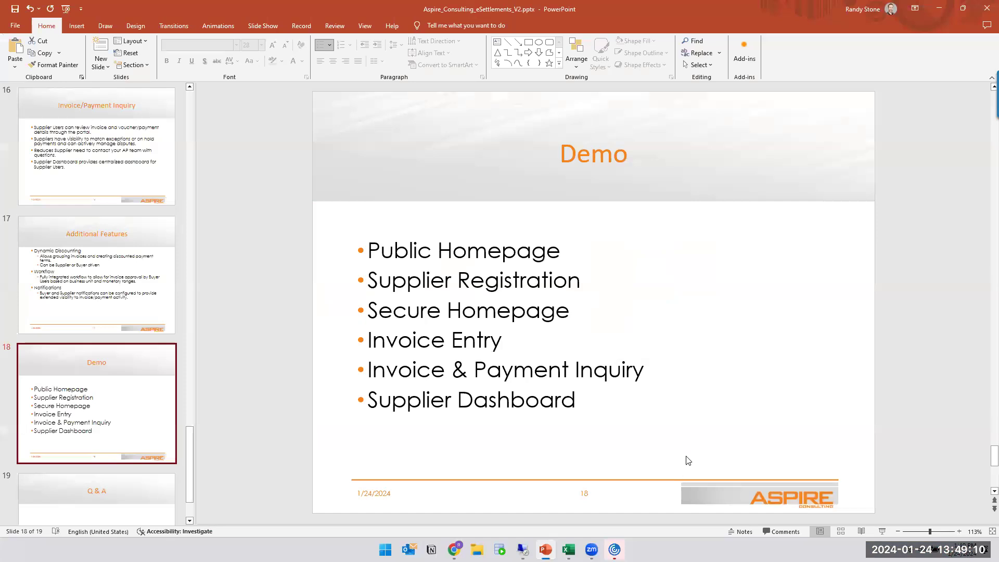
{"action": "left_click", "coordinate": [882, 532]}
{"action": "left_click", "coordinate": [648, 287]}
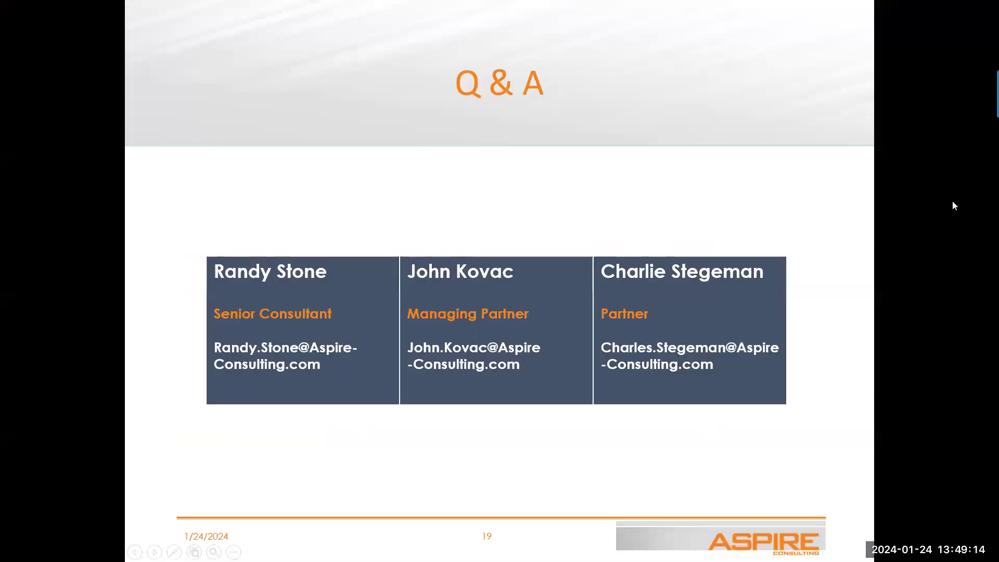